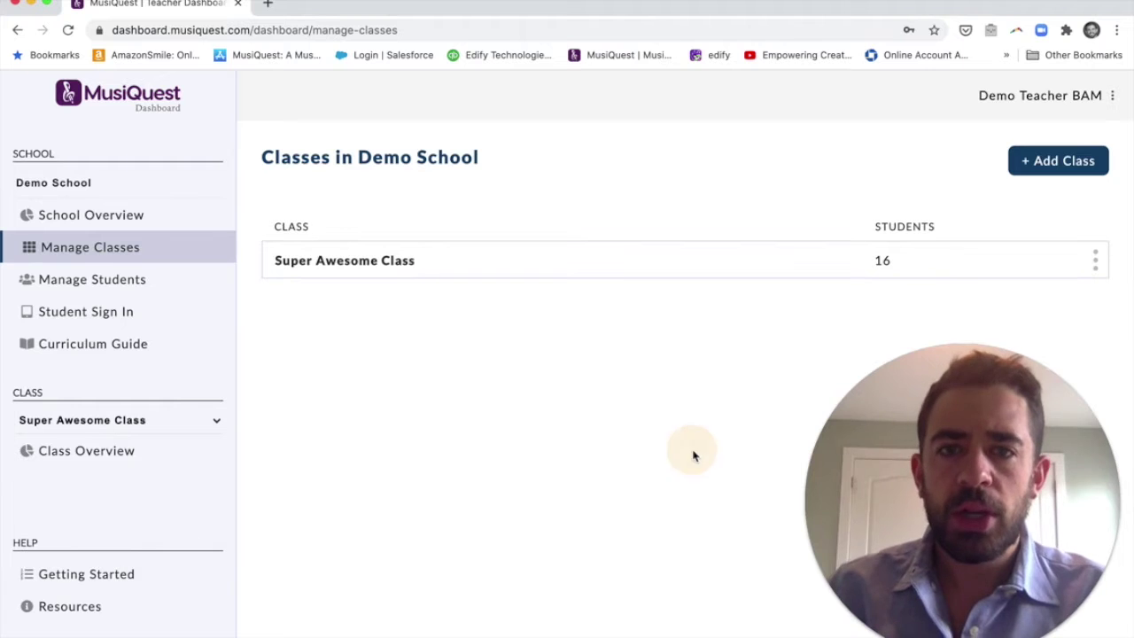
Create a new class named "Multiple classes" and check the list of classes available for switching.
{"action": "left_click", "coordinate": [1047, 173]}
{"action": "left_click", "coordinate": [873, 207]}
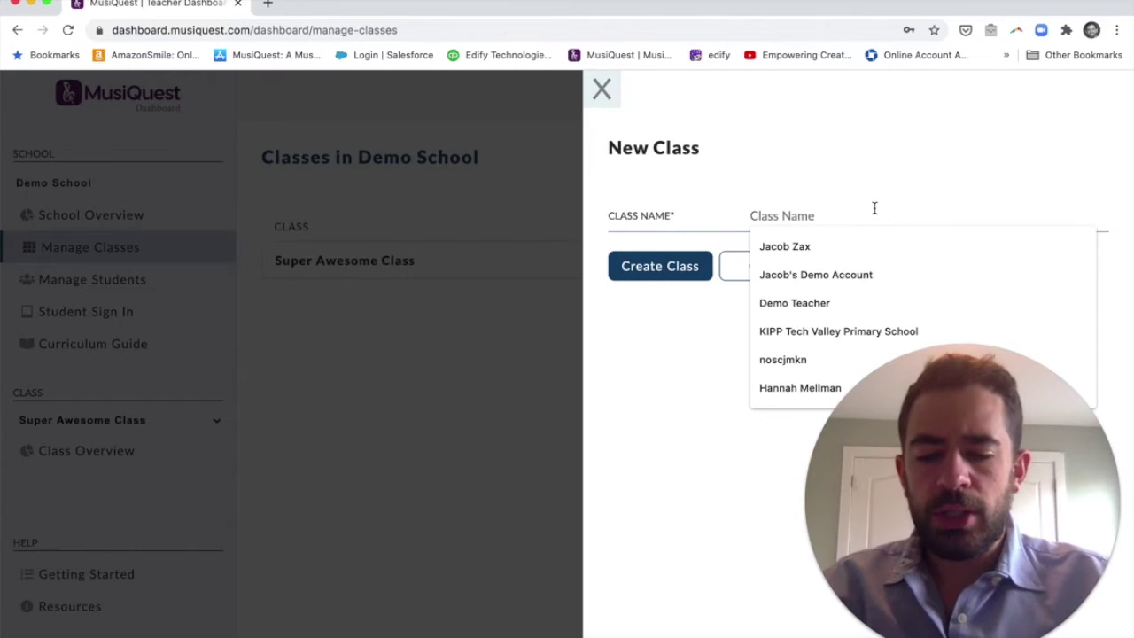
{"action": "type", "text": "Multiple classes"}
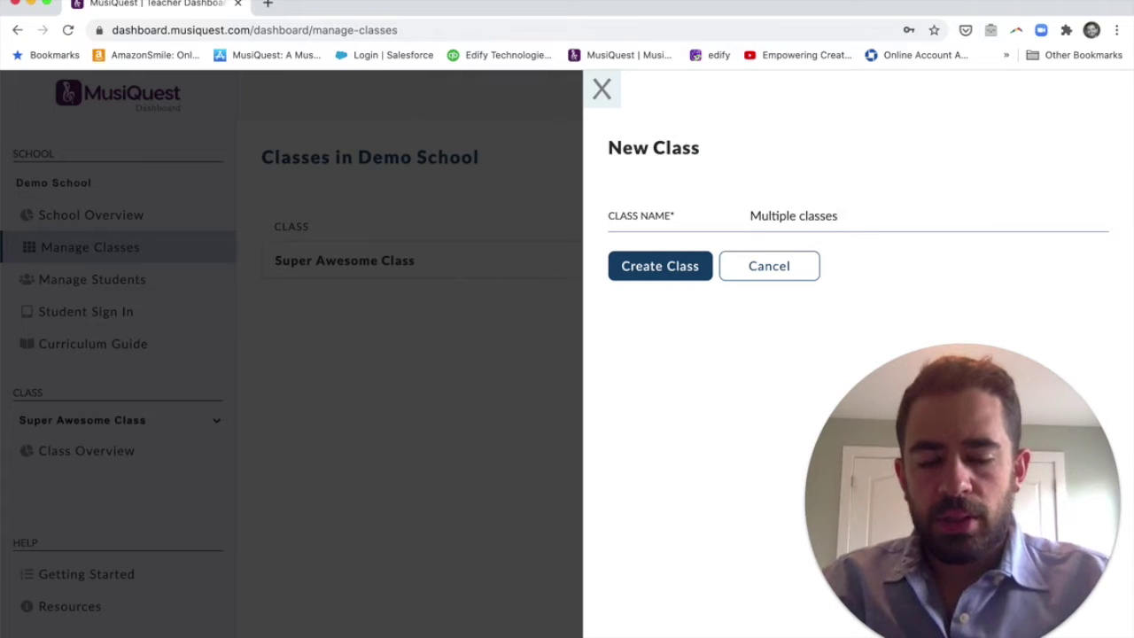
{"action": "left_click", "coordinate": [665, 262]}
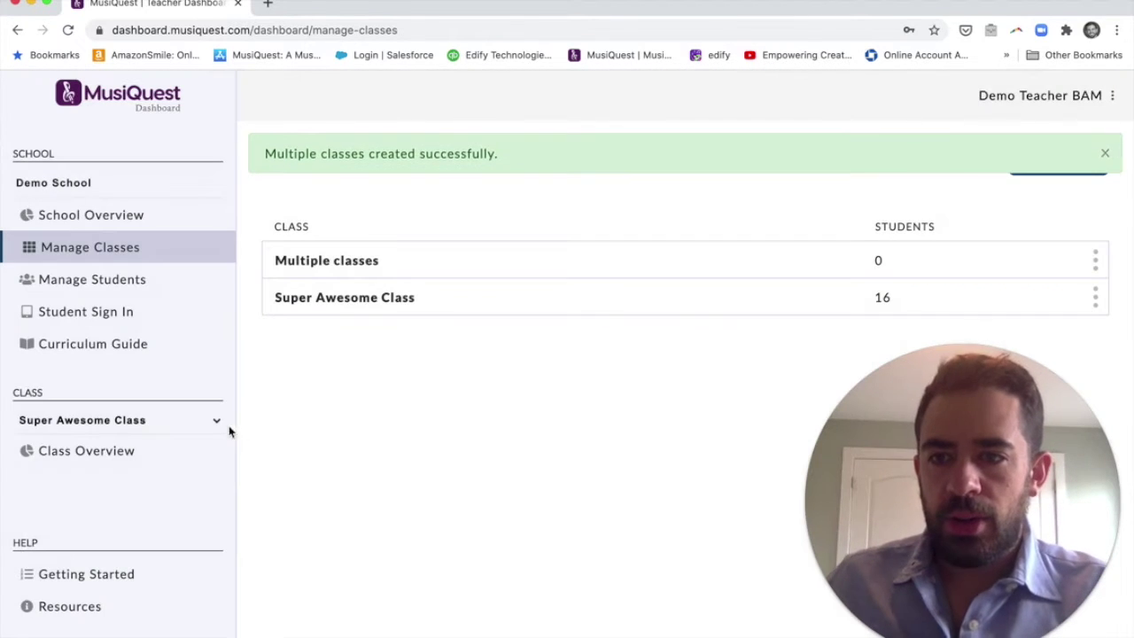
{"action": "left_click", "coordinate": [217, 423]}
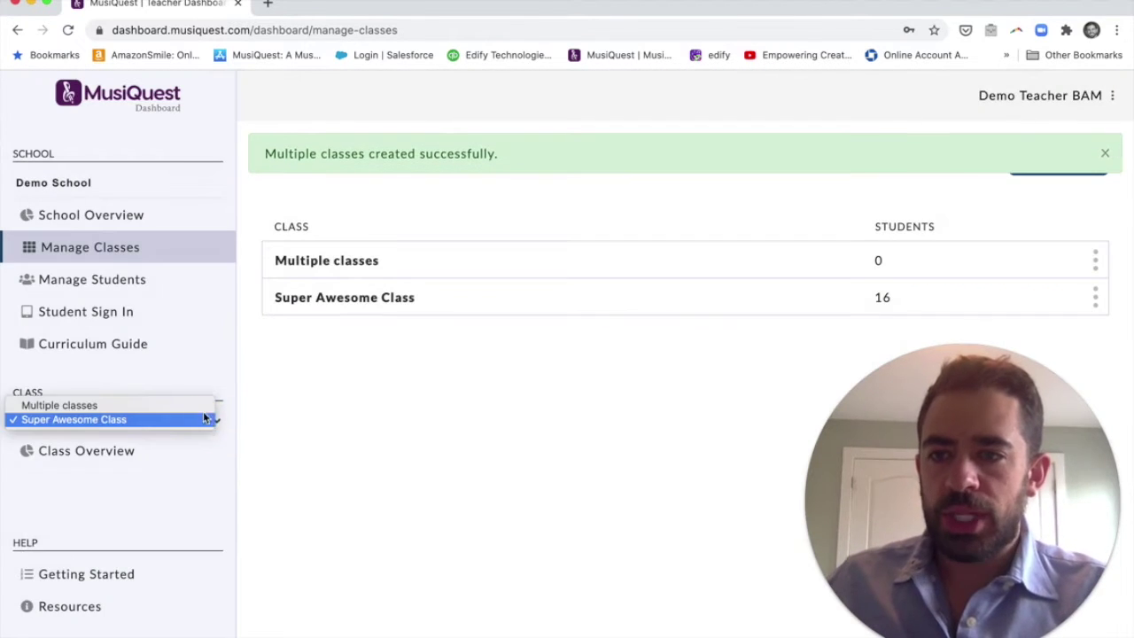
{"action": "left_click", "coordinate": [363, 436]}
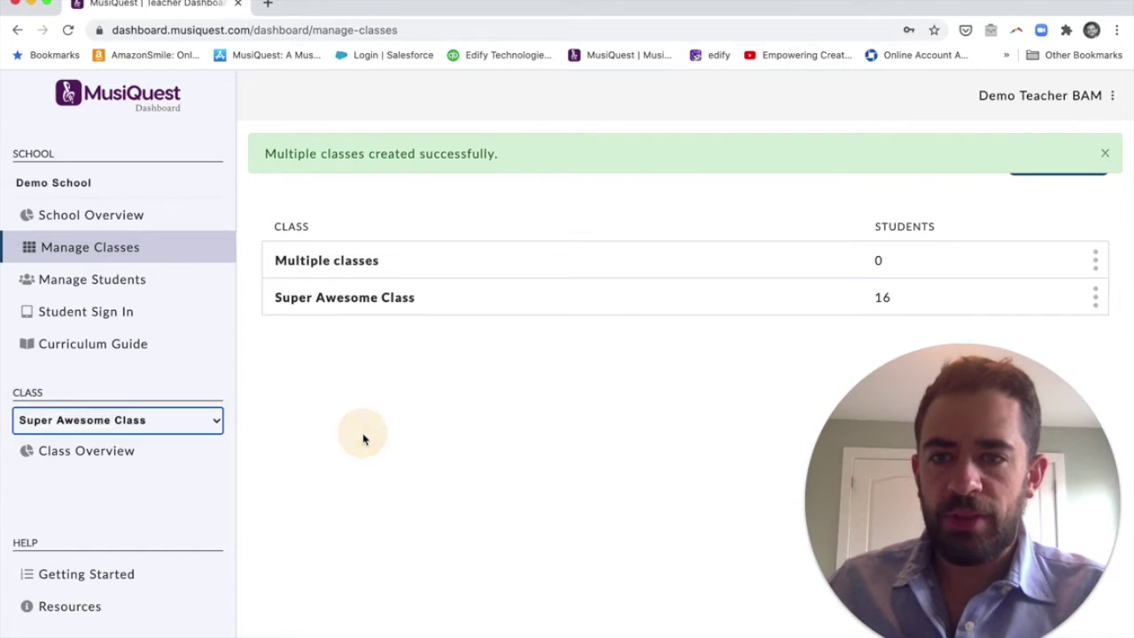
Open the roster of the "Multiple classes" class and list the Demo School students available to add.
{"action": "left_click", "coordinate": [1094, 260]}
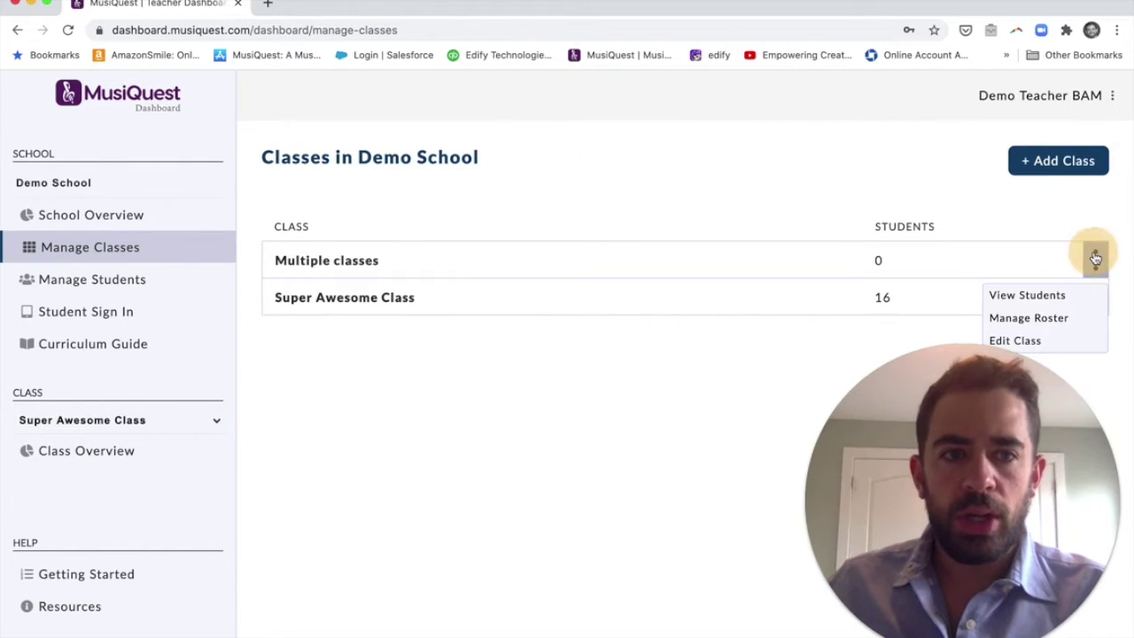
{"action": "left_click", "coordinate": [1062, 317]}
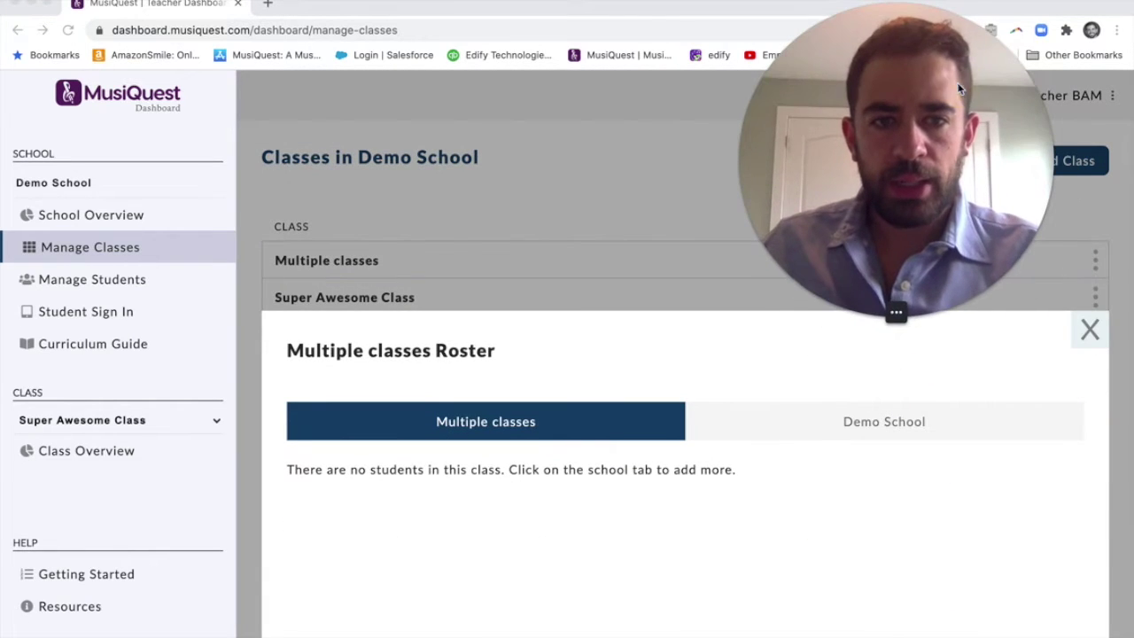
{"action": "left_click", "coordinate": [872, 434]}
{"action": "scroll", "coordinate": [651, 501], "scroll_direction": "down", "scroll_amount": 3}
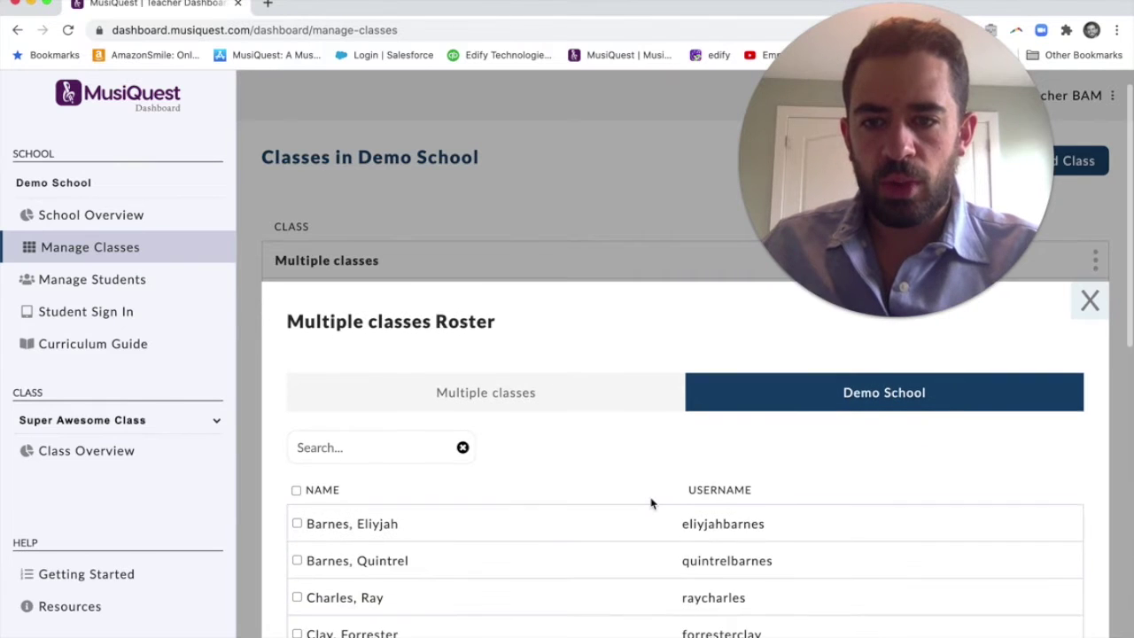
Add Ray Charles, Aretha Franklin, Dave Grohl, Janis Joplin and Wolfgang Amadeus Mozart to the class roster.
{"action": "left_click", "coordinate": [297, 489]}
{"action": "scroll", "coordinate": [296, 489], "scroll_direction": "down", "scroll_amount": 3}
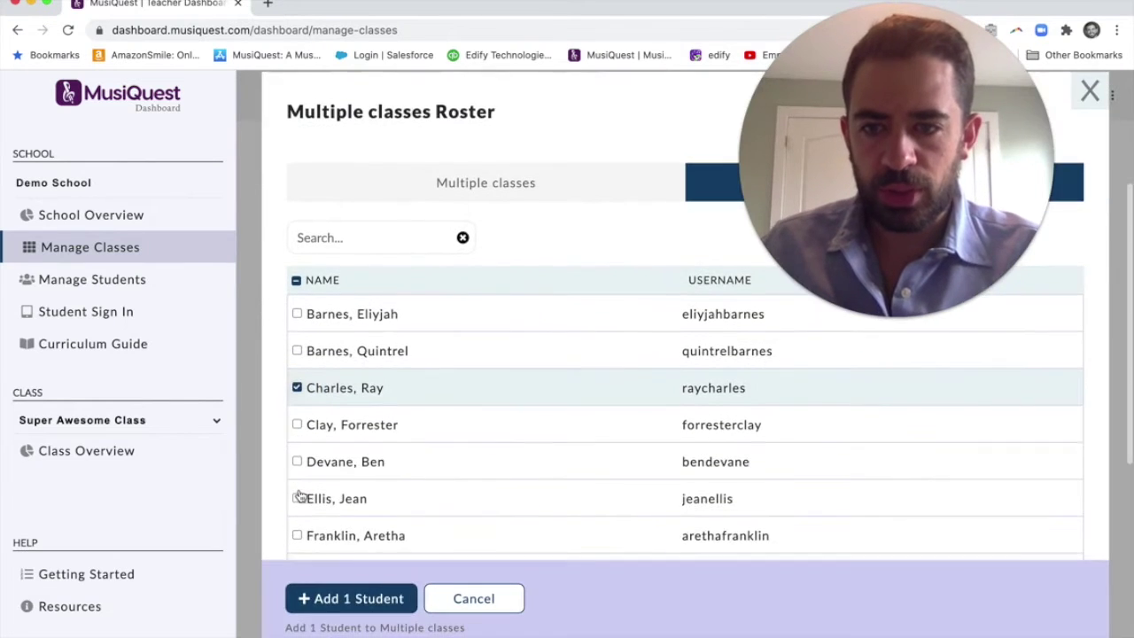
{"action": "left_click", "coordinate": [297, 498]}
{"action": "scroll", "coordinate": [296, 483], "scroll_direction": "down", "scroll_amount": 3}
{"action": "left_click", "coordinate": [296, 433]}
{"action": "scroll", "coordinate": [295, 438], "scroll_direction": "down", "scroll_amount": 2}
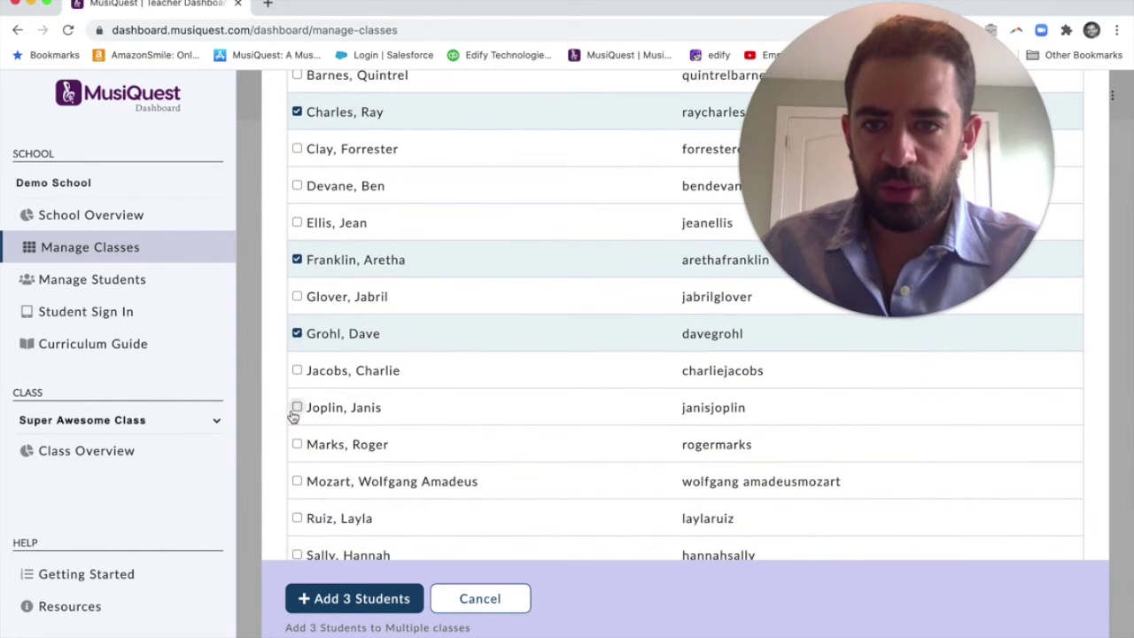
{"action": "left_click", "coordinate": [296, 409]}
{"action": "scroll", "coordinate": [294, 411], "scroll_direction": "down", "scroll_amount": 2}
{"action": "left_click", "coordinate": [297, 400]}
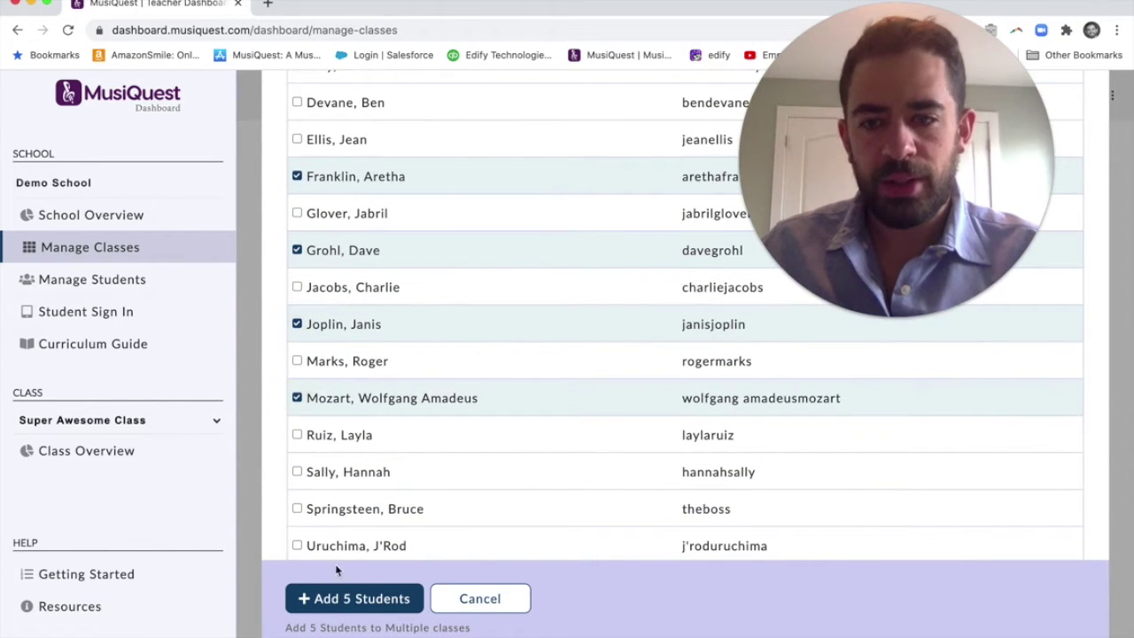
{"action": "left_click", "coordinate": [332, 599]}
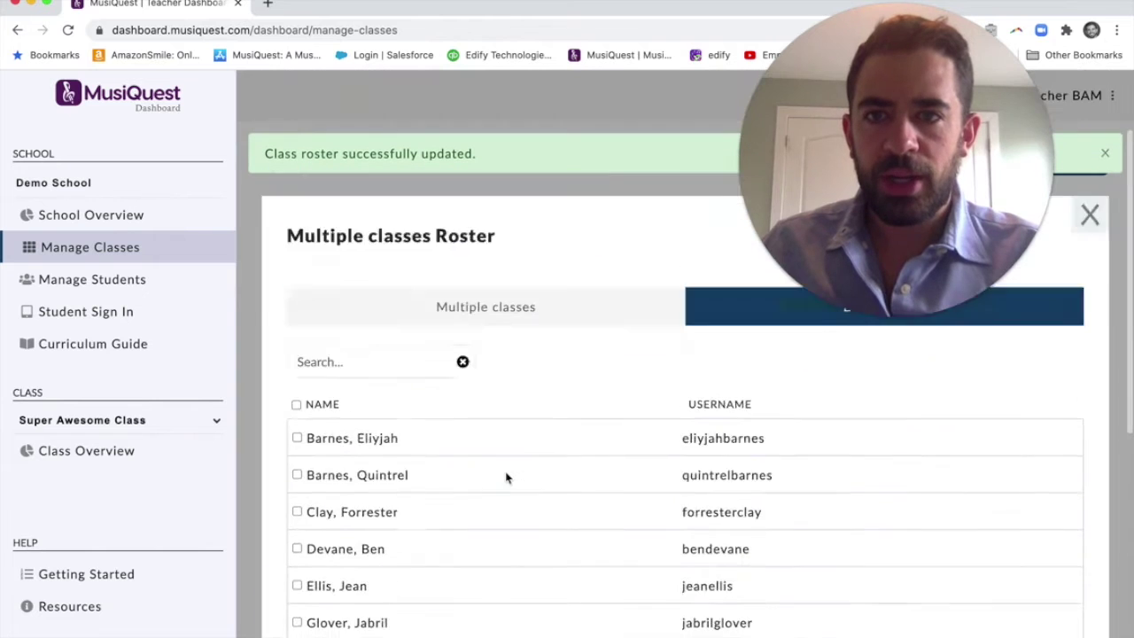
Review the students enrolled in the "Multiple classes" roster and close the roster.
{"action": "left_click", "coordinate": [476, 436]}
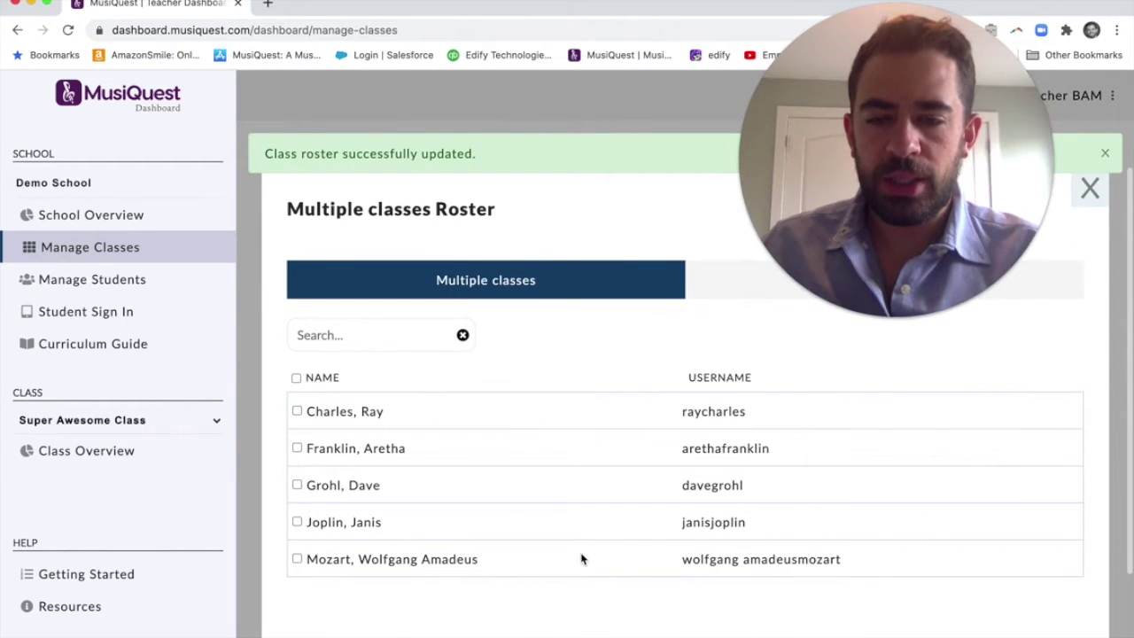
{"action": "scroll", "coordinate": [629, 419], "scroll_direction": "up", "scroll_amount": 3}
{"action": "left_click", "coordinate": [1089, 330]}
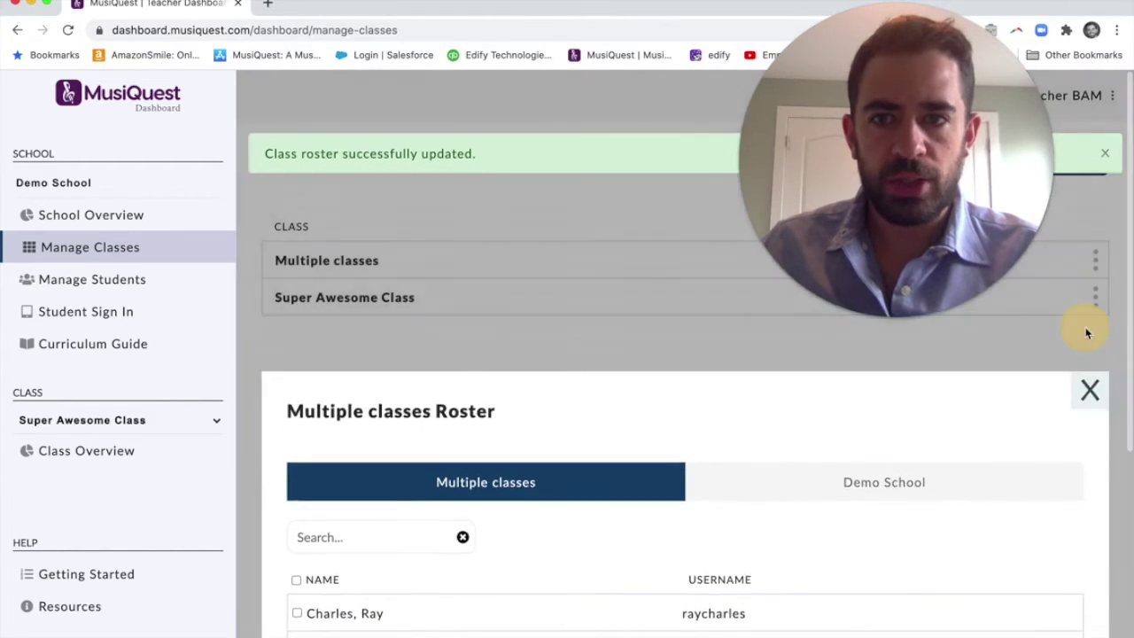
{"action": "left_click_drag", "start_coordinate": [957, 185], "coordinate": [1064, 562]}
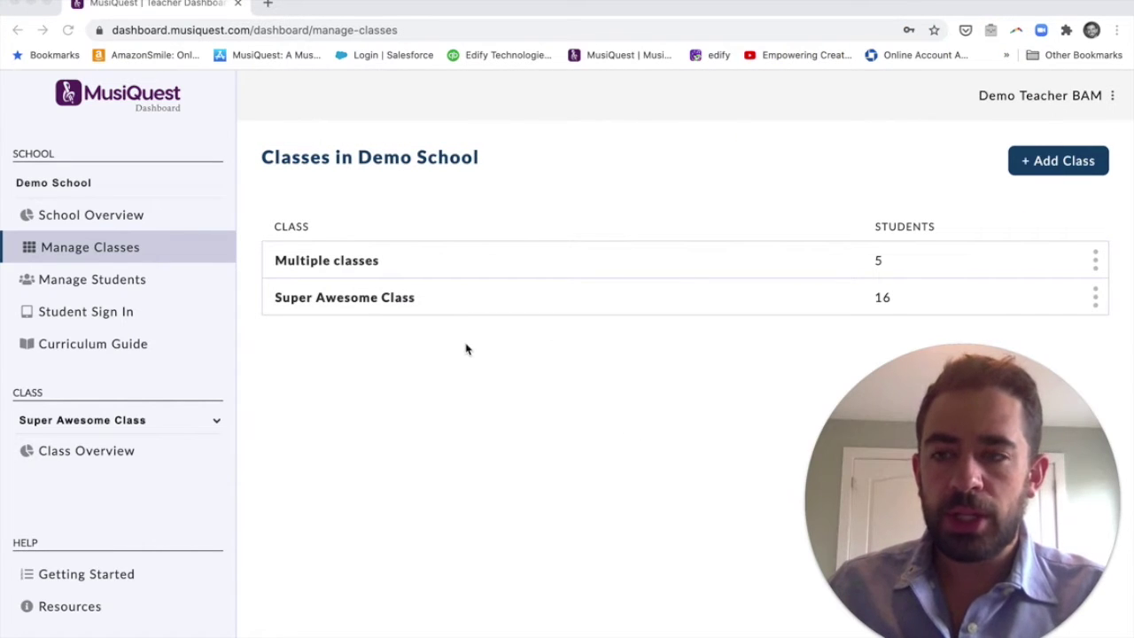
Search the school's student management list by a student's first name and clear the search.
{"action": "left_click", "coordinate": [140, 283]}
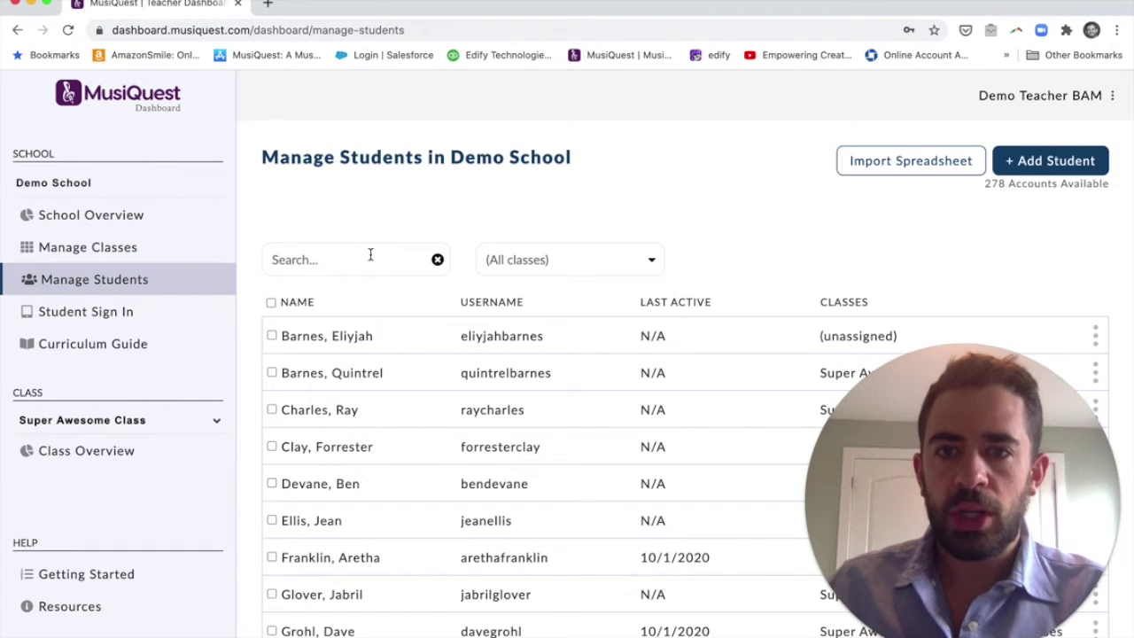
{"action": "left_click", "coordinate": [369, 255]}
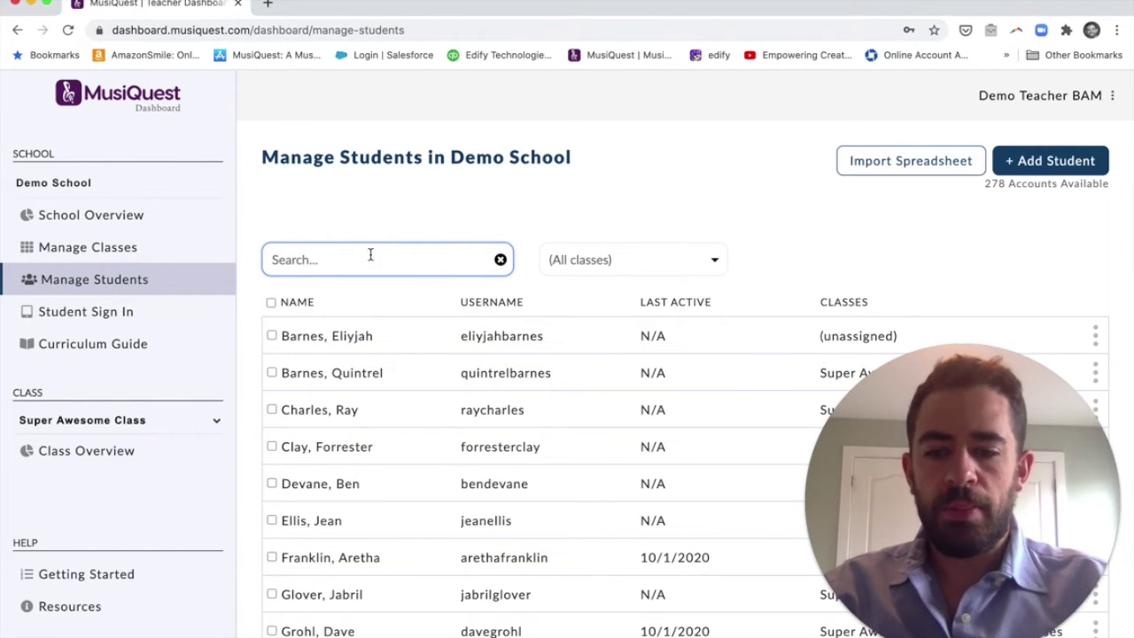
{"action": "type", "text": "jacob"}
{"action": "double_click", "coordinate": [351, 255]}
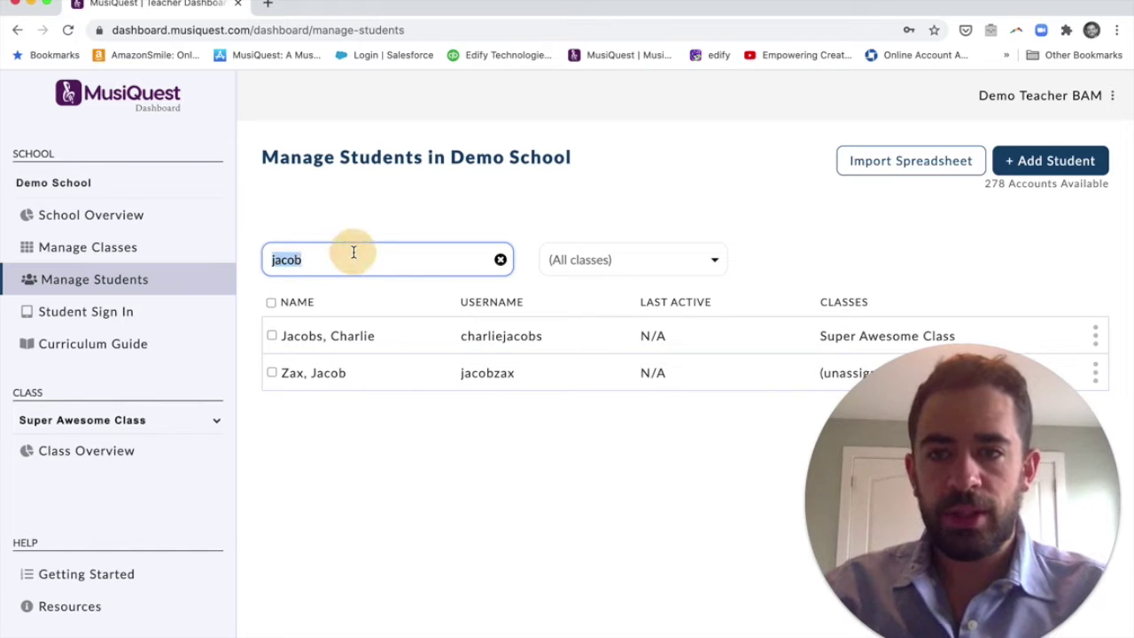
{"action": "key", "text": "BackSpace"}
Filter the student list to "Multiple classes", try selecting two students and all students, and clear the selection.
{"action": "left_click", "coordinate": [609, 263]}
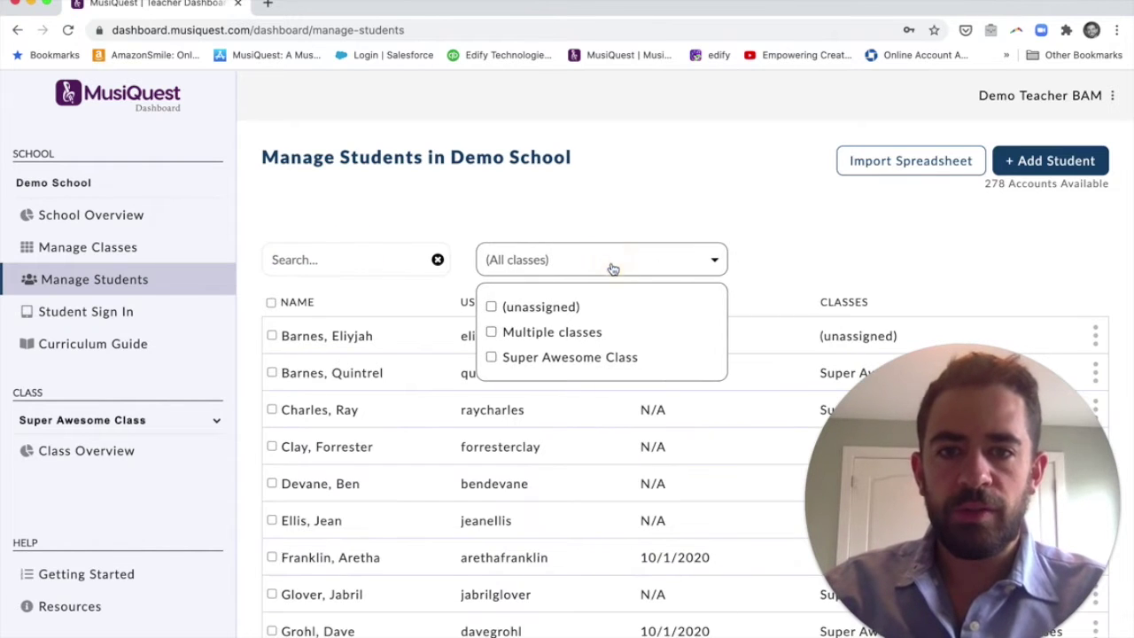
{"action": "left_click", "coordinate": [575, 334]}
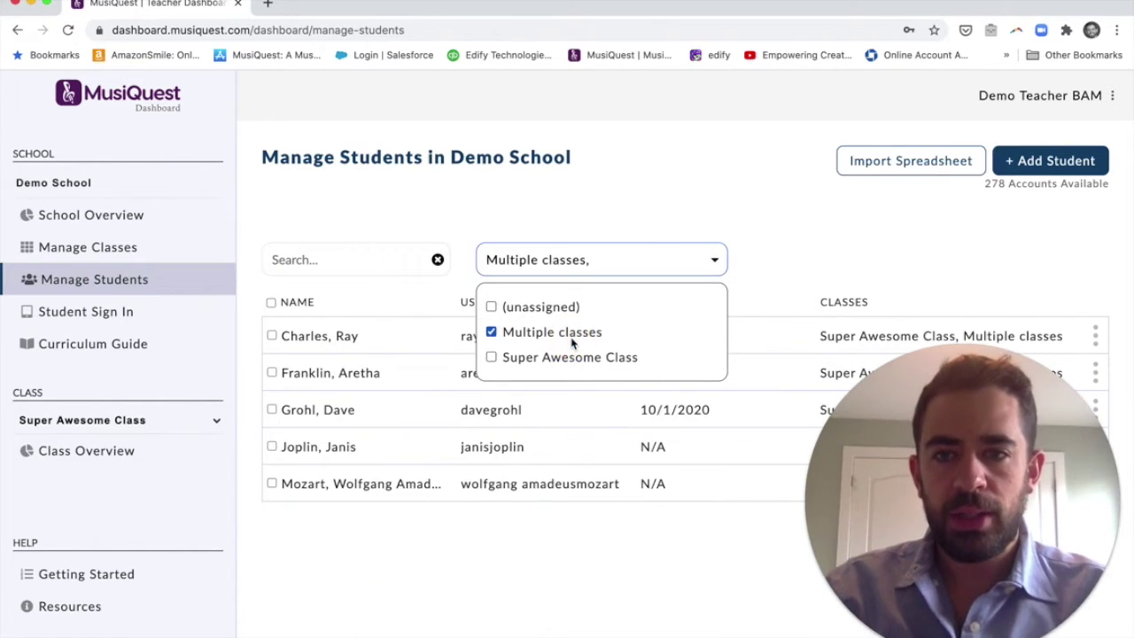
{"action": "left_click", "coordinate": [272, 335]}
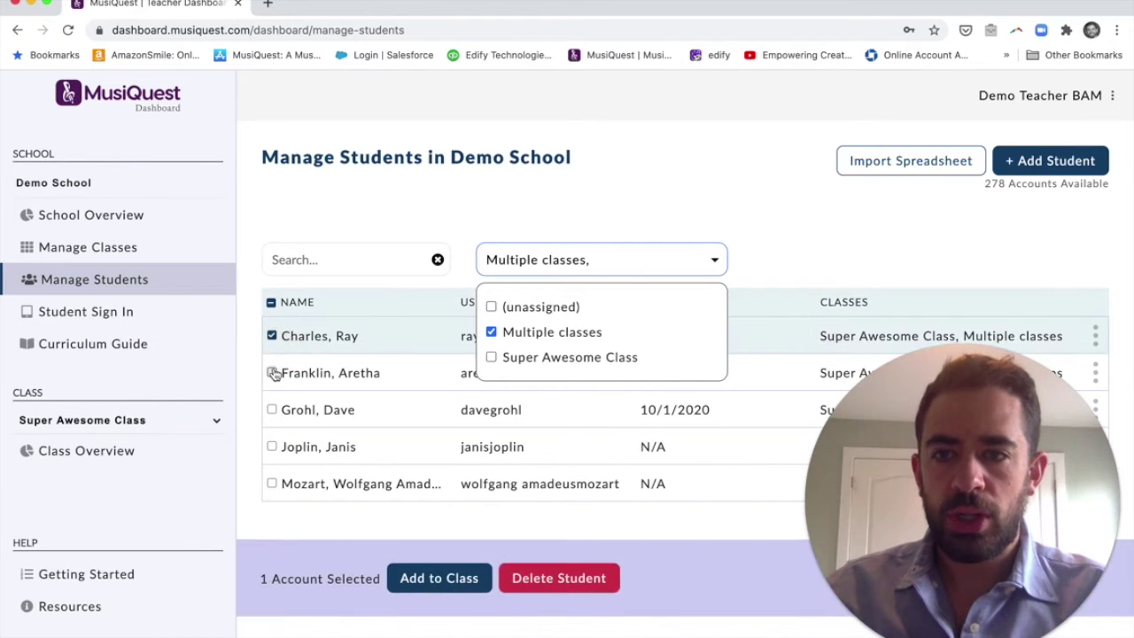
{"action": "left_click", "coordinate": [272, 372]}
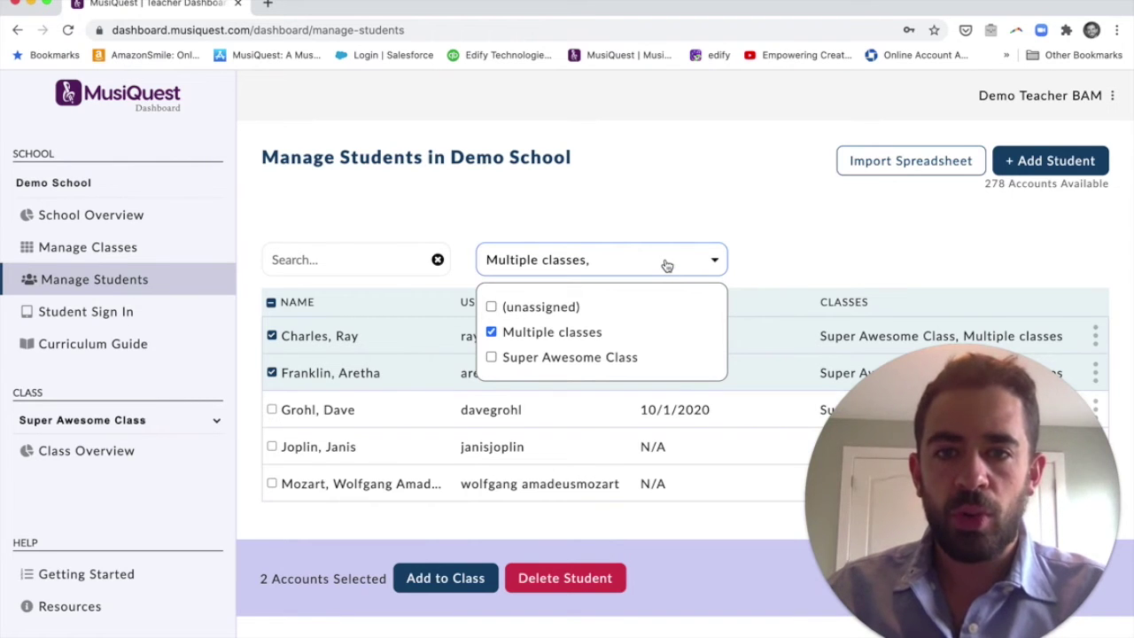
{"action": "left_click", "coordinate": [271, 302]}
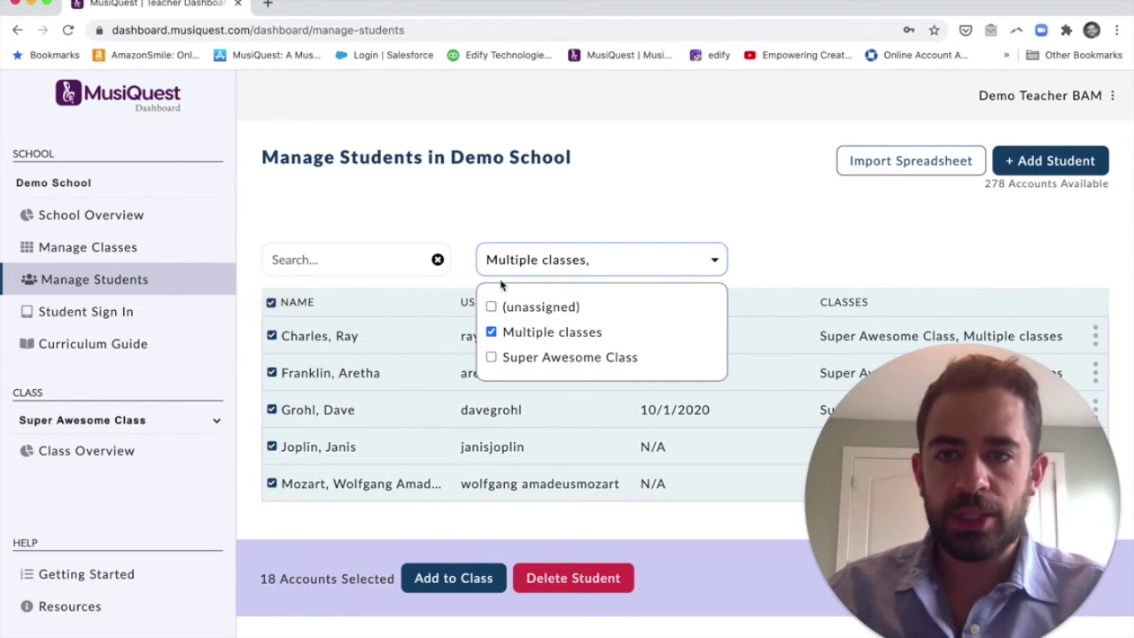
{"action": "left_click", "coordinate": [271, 303]}
Extend the student list's class filter to include unassigned students alongside "Multiple classes".
{"action": "left_click", "coordinate": [602, 262]}
{"action": "left_click", "coordinate": [584, 265]}
{"action": "left_click", "coordinate": [540, 306]}
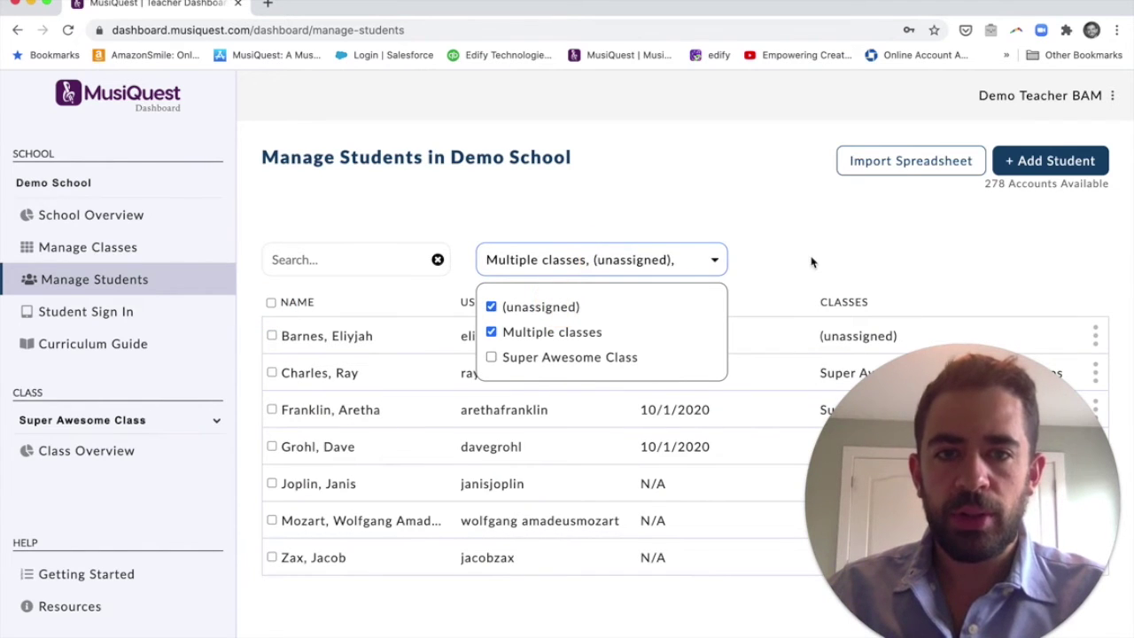
{"action": "left_click", "coordinate": [715, 260]}
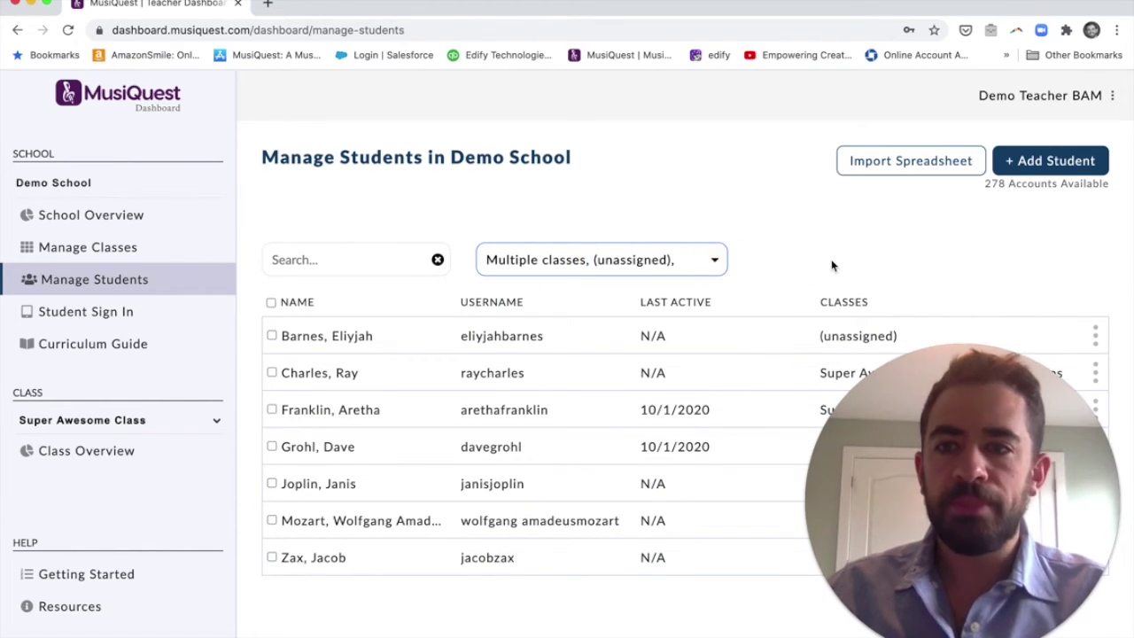
Switch the current class to "Multiple classes" and view its accessibility settings.
{"action": "left_click", "coordinate": [108, 421]}
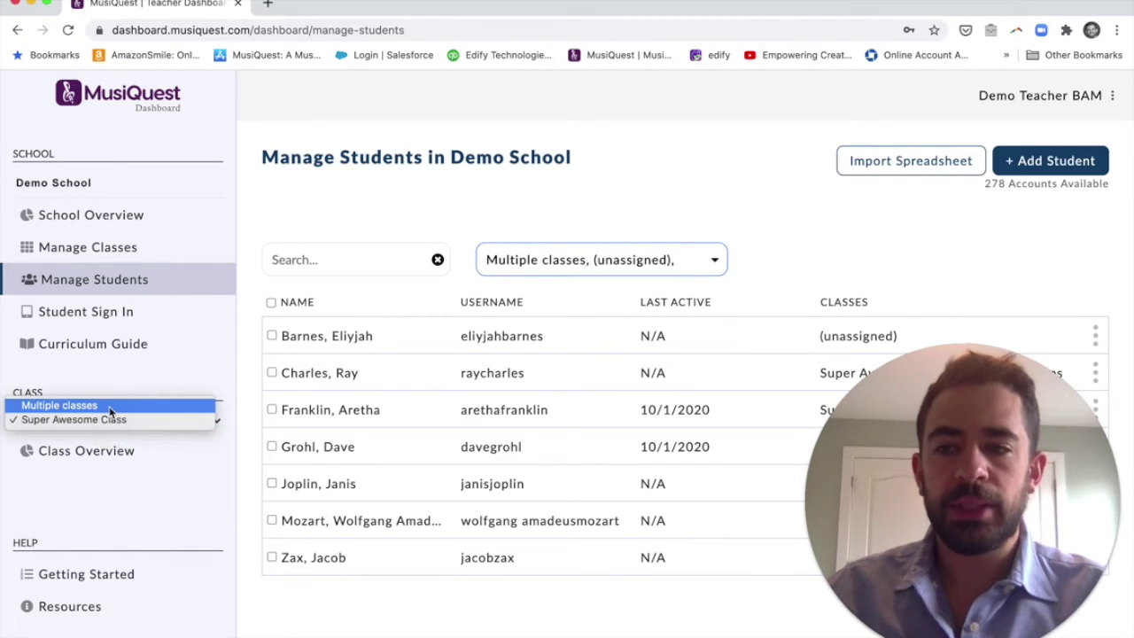
{"action": "left_click", "coordinate": [109, 406]}
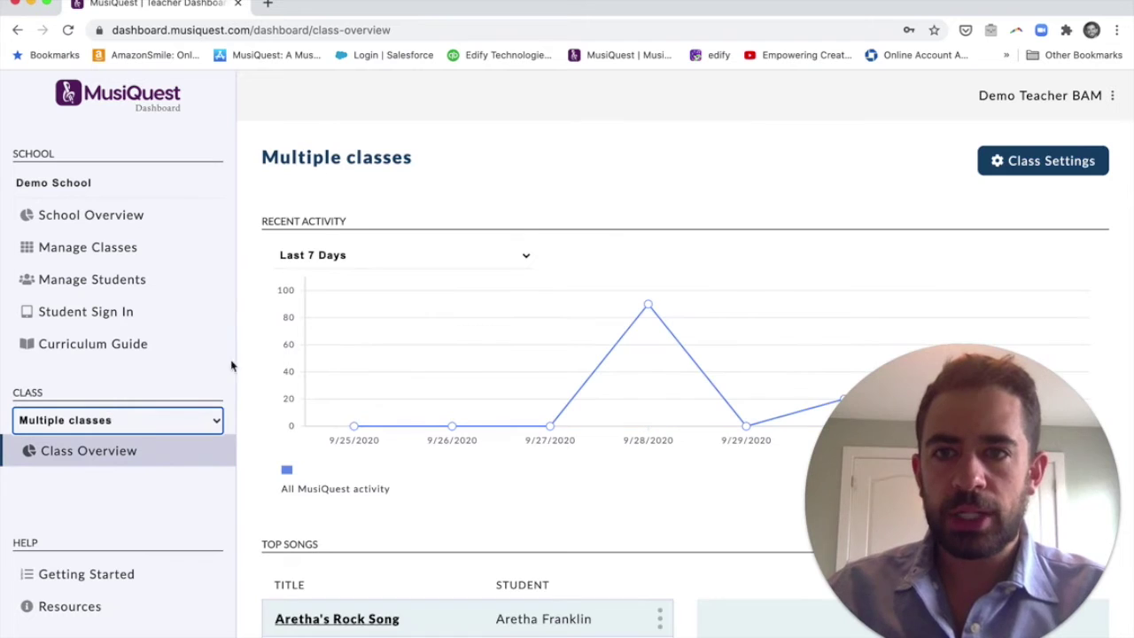
{"action": "left_click", "coordinate": [1049, 166]}
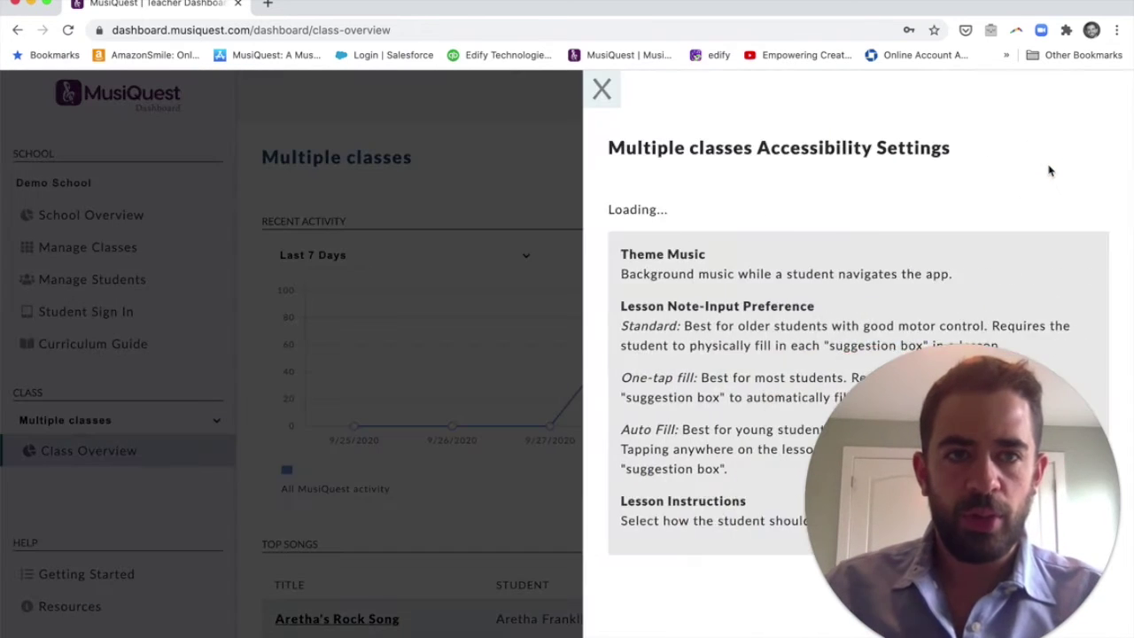
{"action": "left_click_drag", "start_coordinate": [1010, 443], "coordinate": [499, 438]}
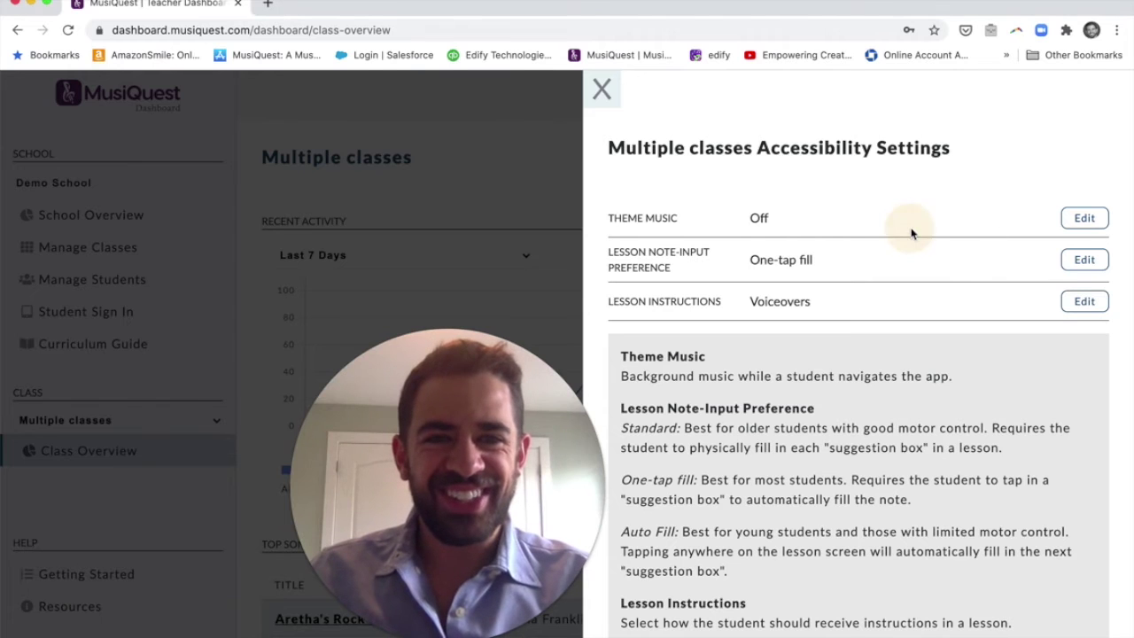
{"action": "left_click", "coordinate": [602, 91]}
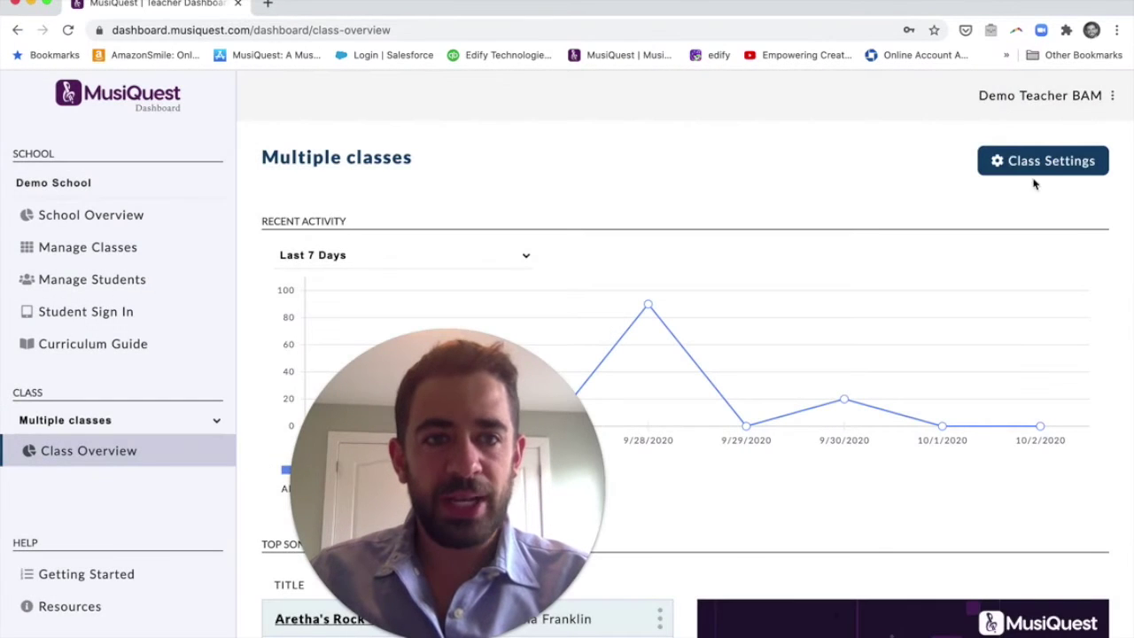
Set the lesson instructions for the "Multiple classes" class to Voiceovers and Subtitles, applying the change to every student in it.
{"action": "left_click", "coordinate": [1011, 164]}
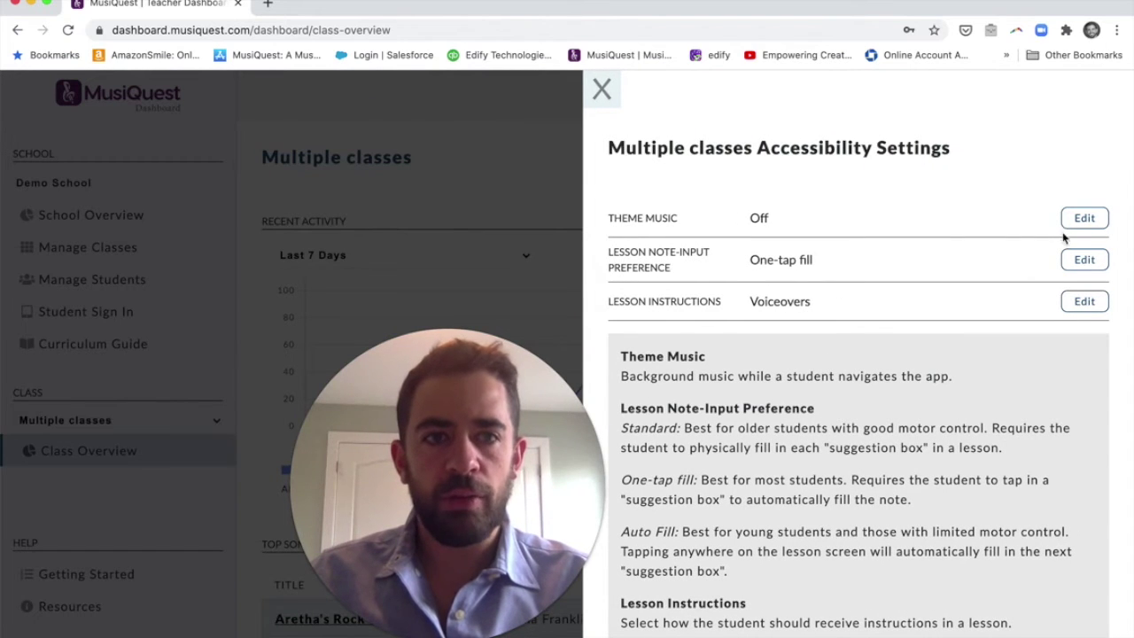
{"action": "left_click", "coordinate": [1082, 302]}
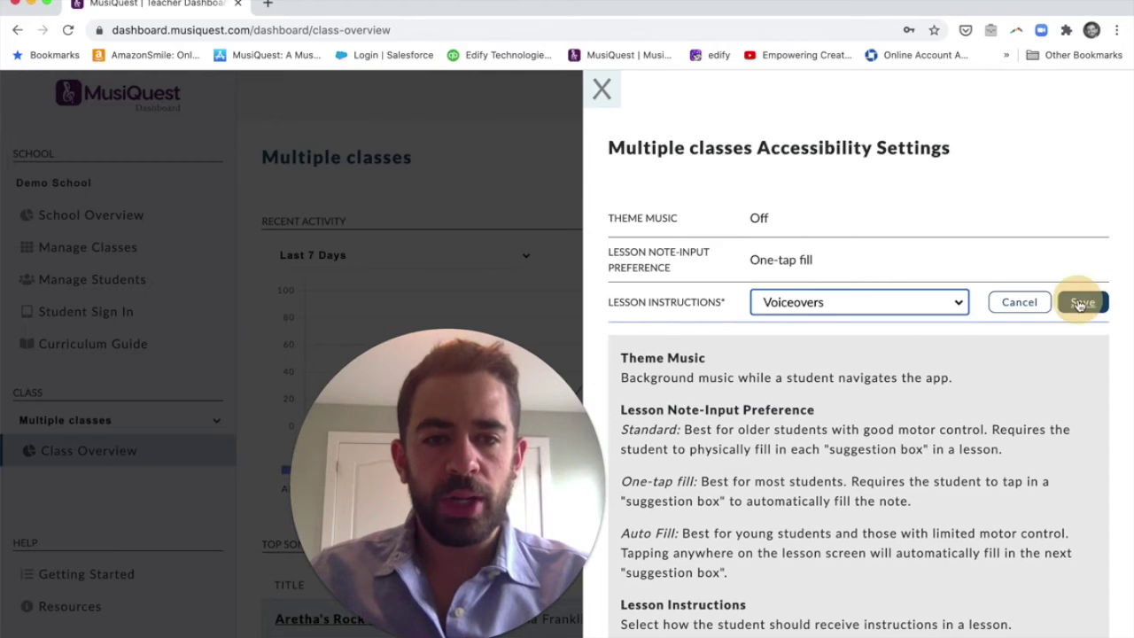
{"action": "left_click", "coordinate": [961, 302]}
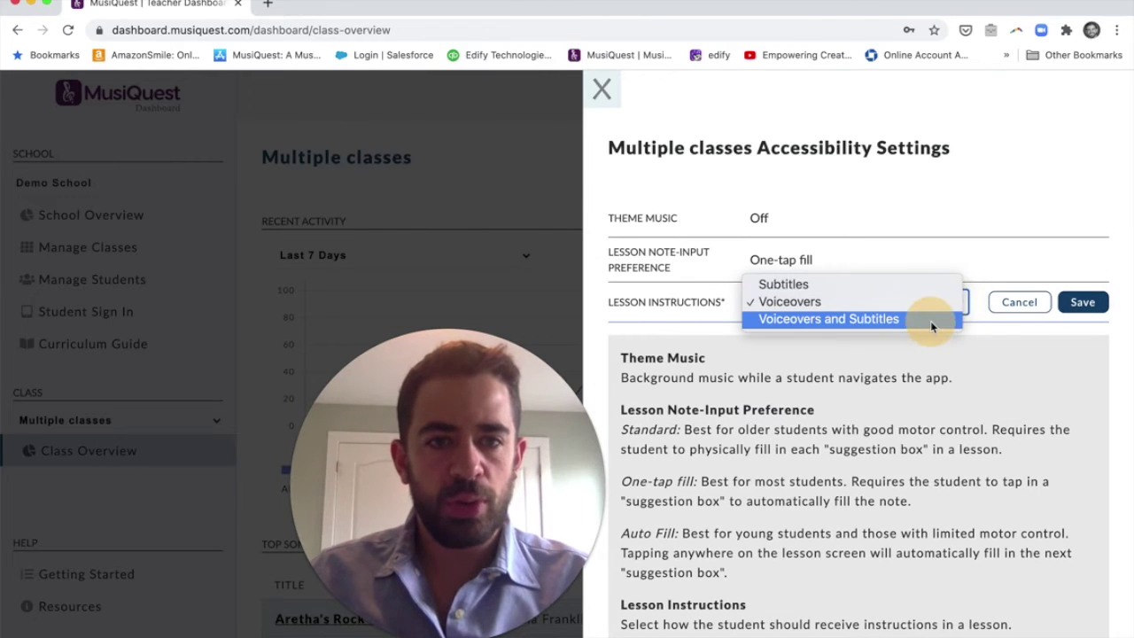
{"action": "left_click", "coordinate": [934, 318]}
{"action": "left_click", "coordinate": [1080, 305]}
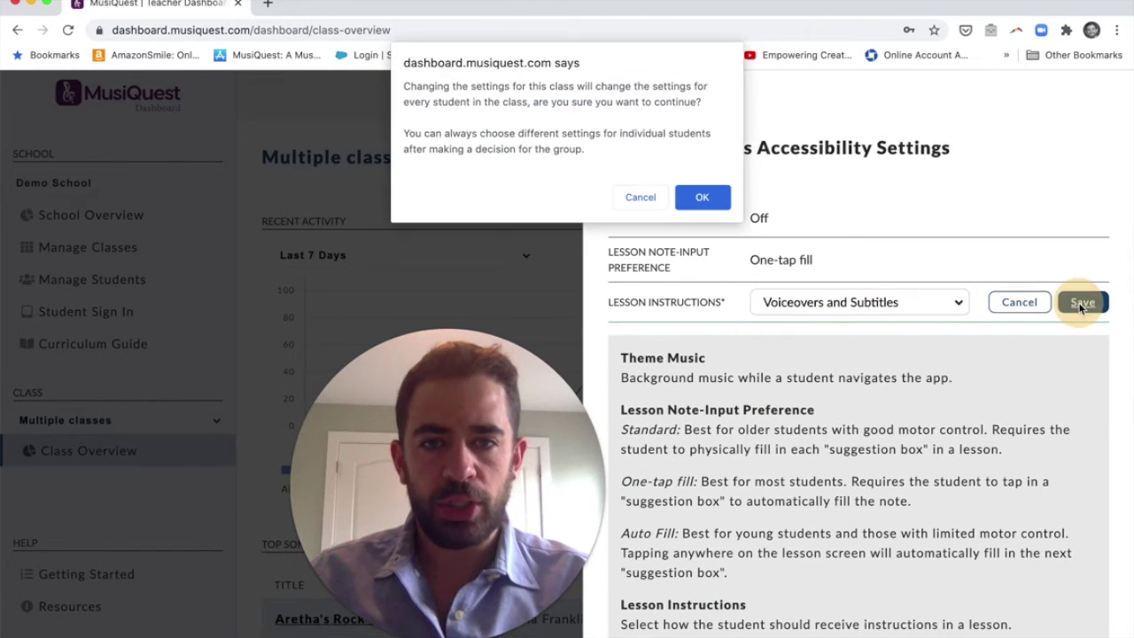
{"action": "left_click", "coordinate": [701, 200]}
Set the class's lesson note-input preference to Standard for every student in it and close the accessibility settings.
{"action": "left_click", "coordinate": [1082, 260]}
{"action": "left_click", "coordinate": [914, 262]}
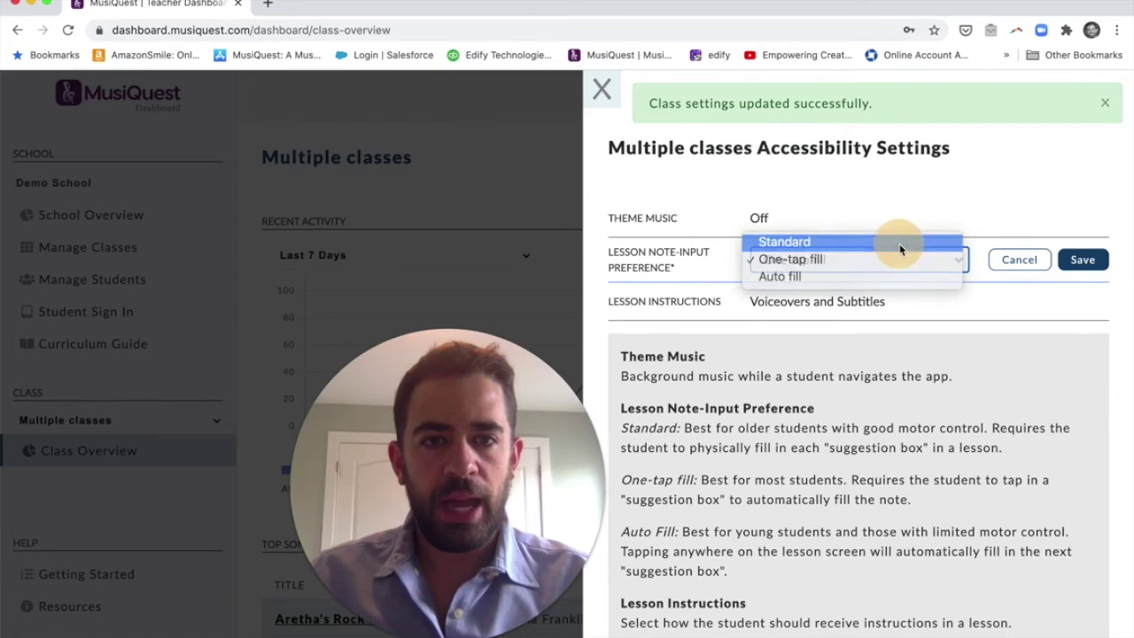
{"action": "left_click", "coordinate": [898, 240]}
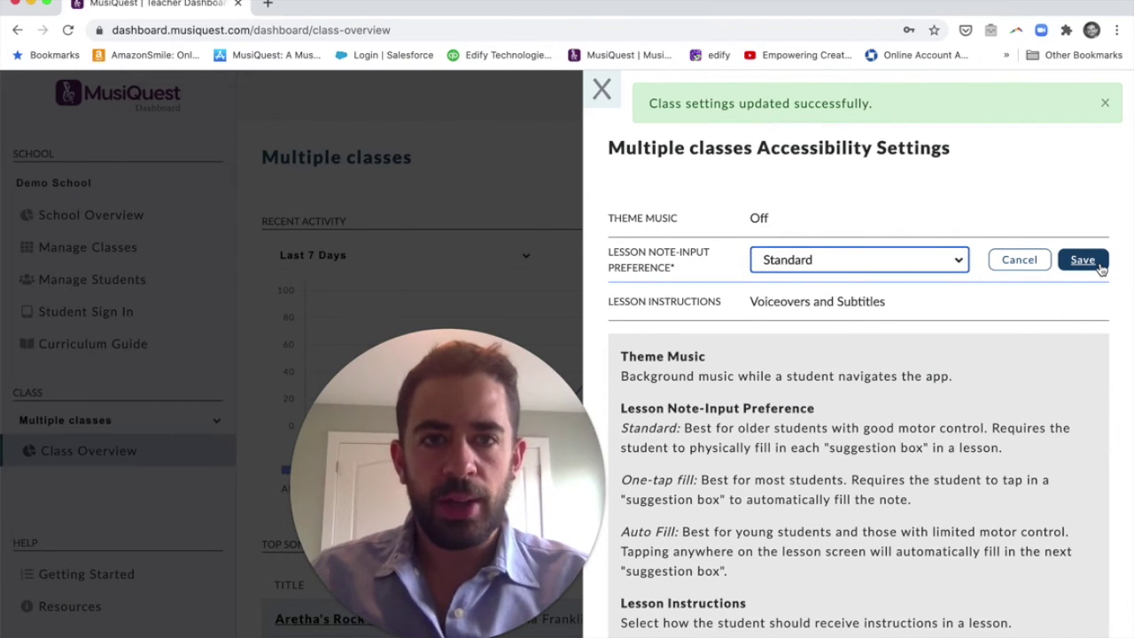
{"action": "left_click", "coordinate": [1098, 266]}
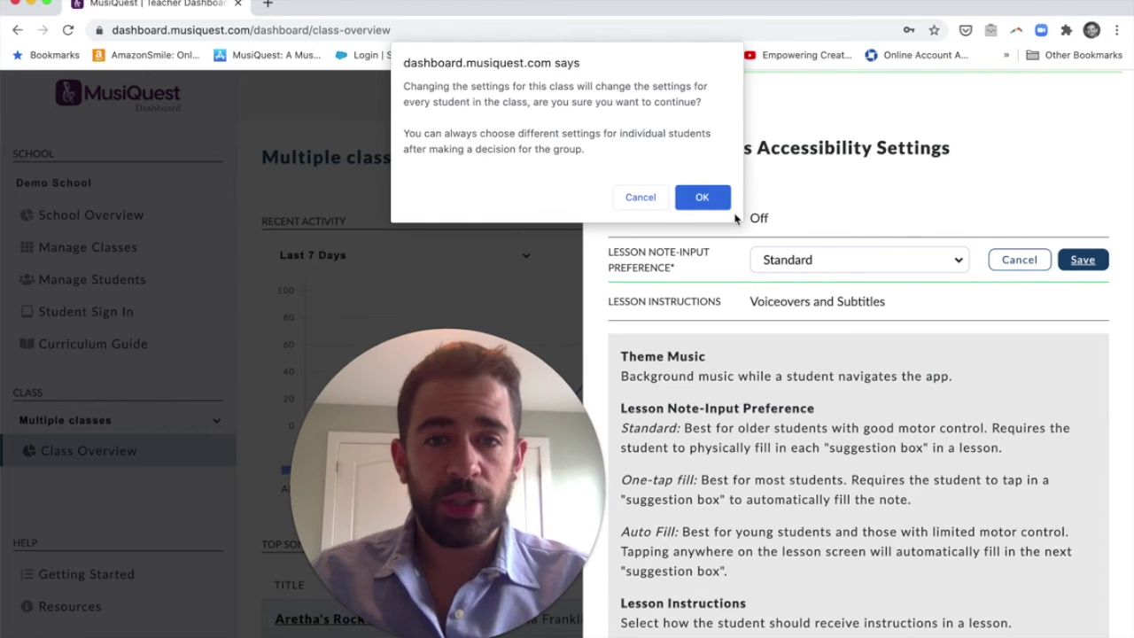
{"action": "left_click", "coordinate": [703, 201]}
{"action": "left_click", "coordinate": [602, 89]}
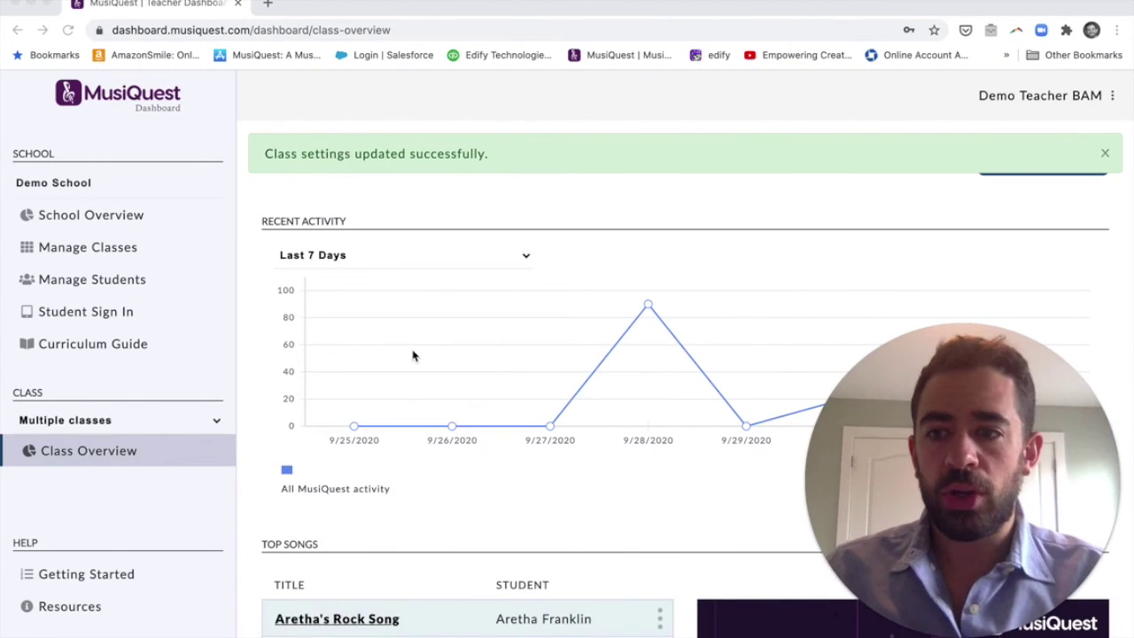
View the individual accessibility settings of the first student under Recent Active Students, then close them.
{"action": "scroll", "coordinate": [436, 507], "scroll_direction": "down", "scroll_amount": 3}
{"action": "scroll", "coordinate": [437, 506], "scroll_direction": "down", "scroll_amount": 10}
{"action": "left_click_drag", "start_coordinate": [952, 509], "coordinate": [948, 342]}
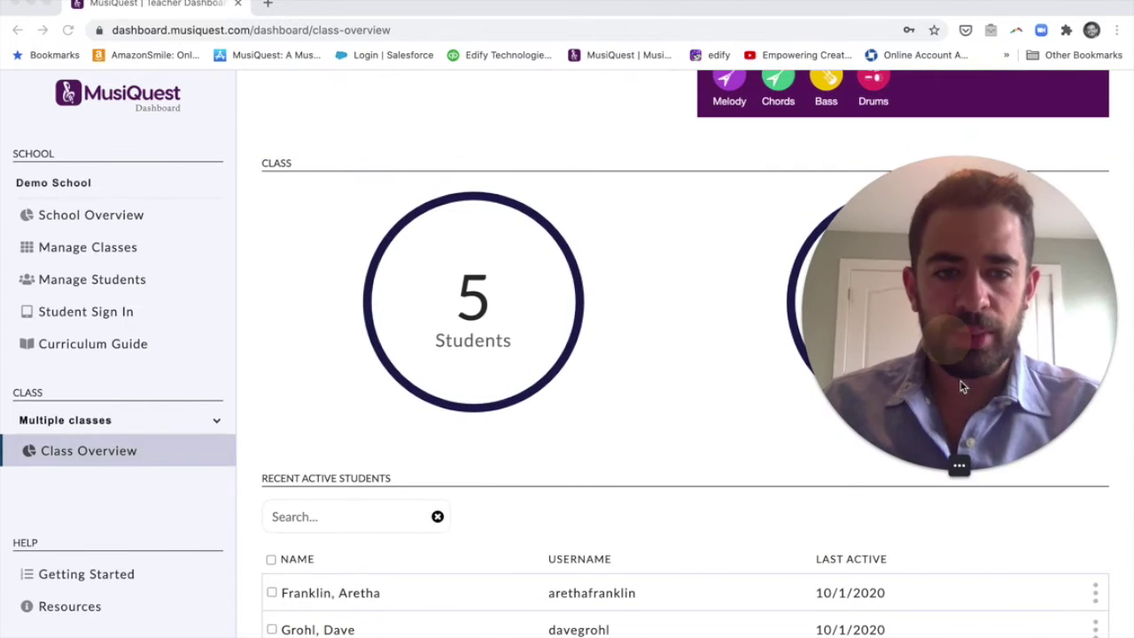
{"action": "left_click", "coordinate": [1095, 593]}
{"action": "scroll", "coordinate": [1090, 598], "scroll_direction": "down", "scroll_amount": 1}
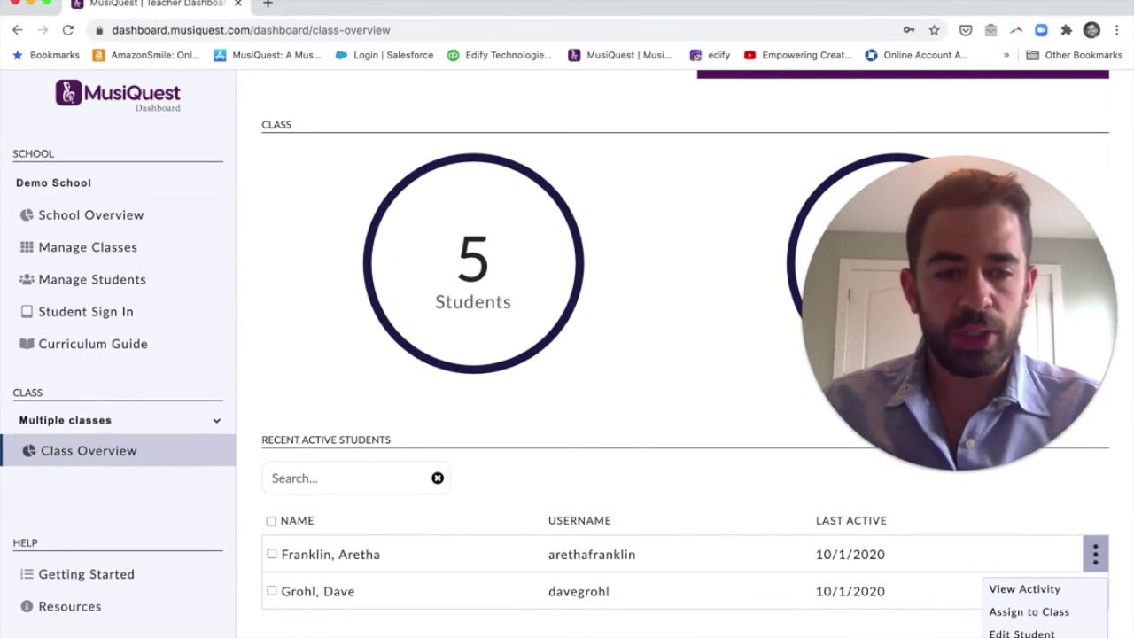
{"action": "left_click", "coordinate": [1028, 636]}
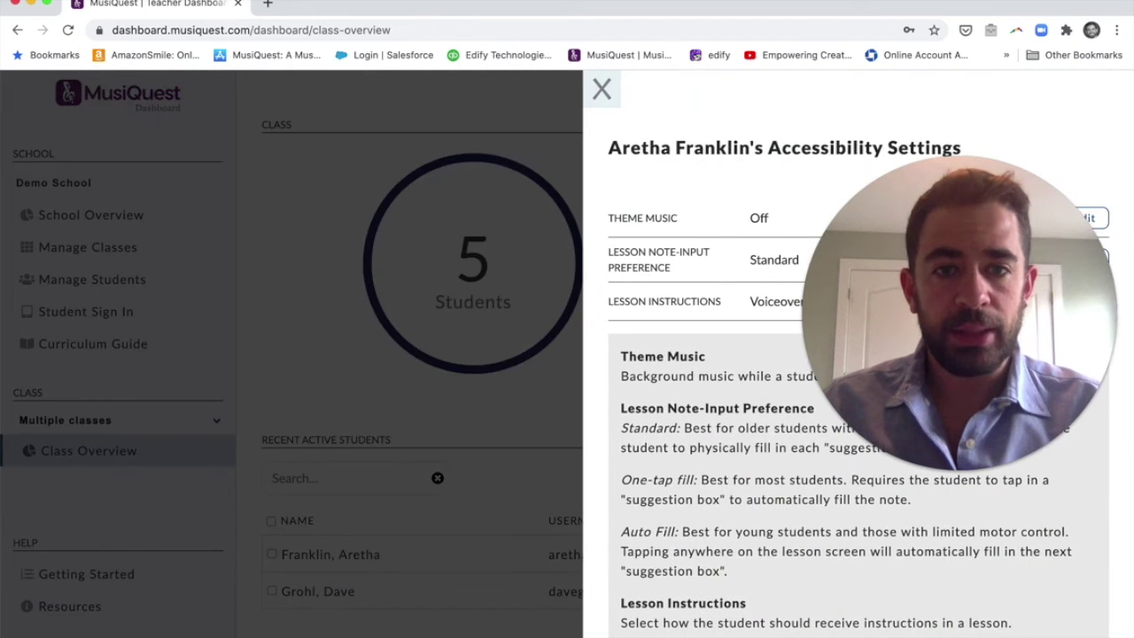
{"action": "left_click", "coordinate": [609, 96]}
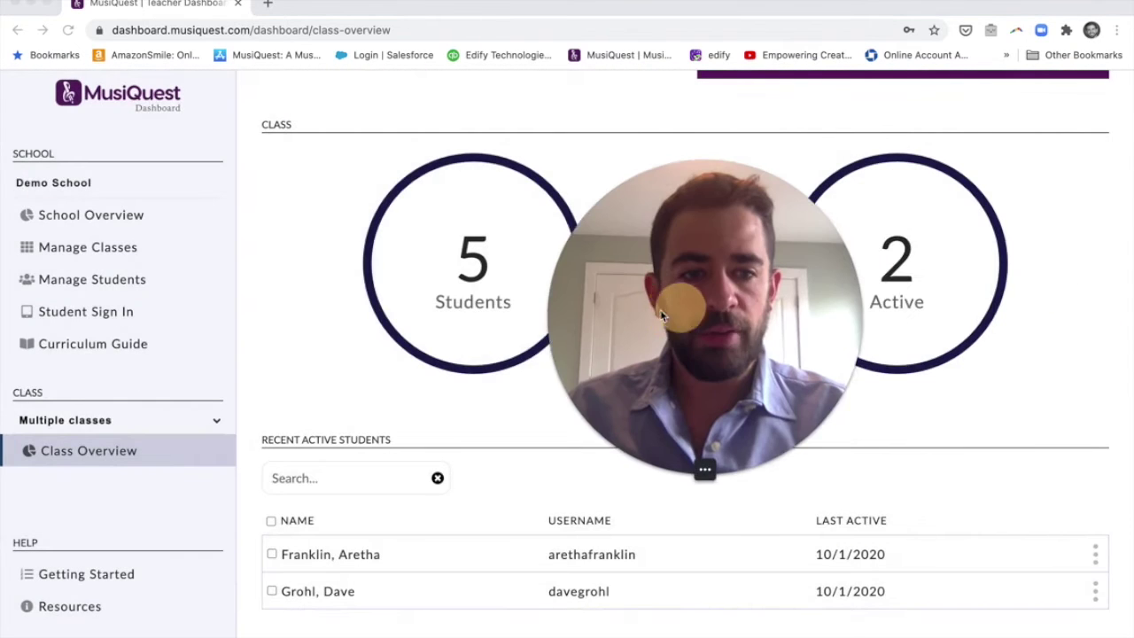
Open the first recently active student's activity and review the assignments, recent songs, recent lessons and assessment responses.
{"action": "left_click", "coordinate": [1096, 553]}
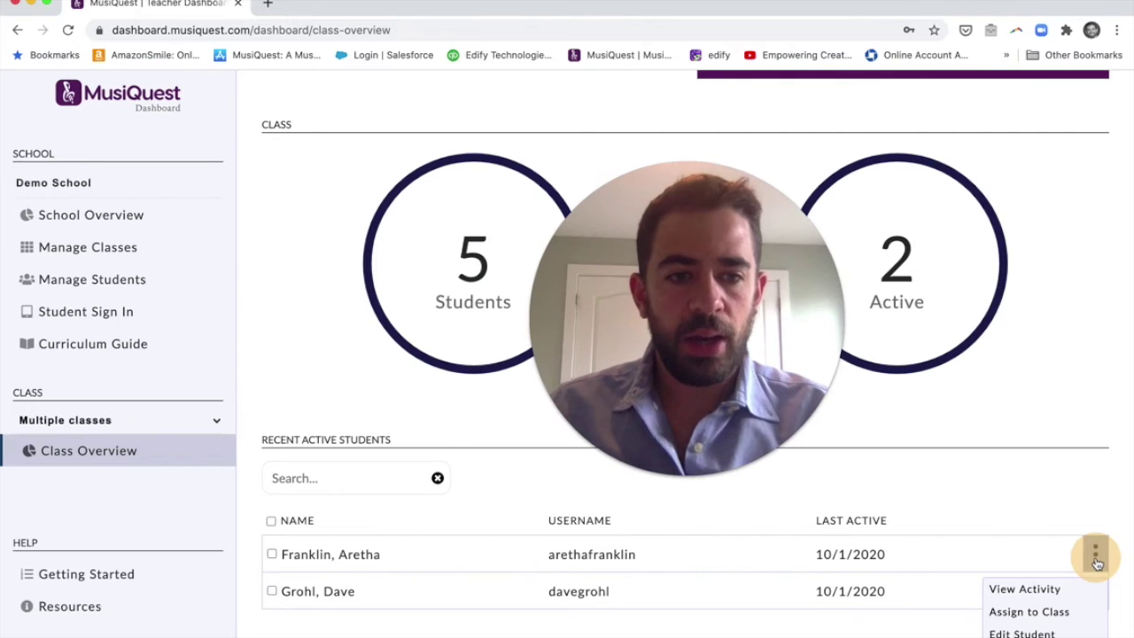
{"action": "left_click", "coordinate": [1082, 590]}
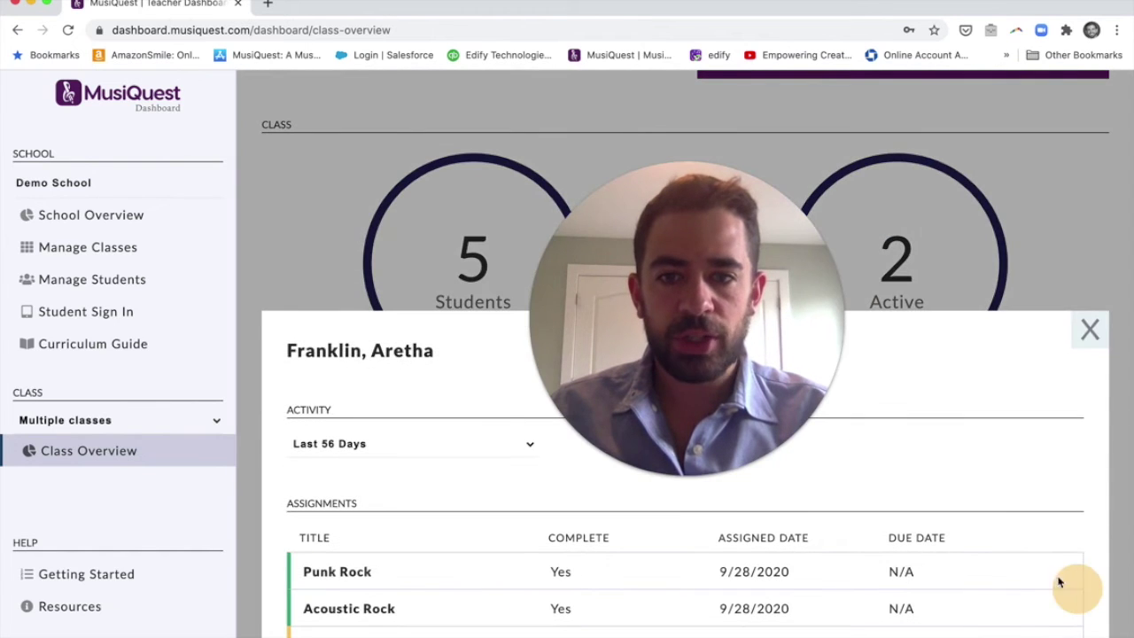
{"action": "left_click_drag", "start_coordinate": [793, 377], "coordinate": [823, 166]}
{"action": "scroll", "coordinate": [863, 488], "scroll_direction": "down", "scroll_amount": 5}
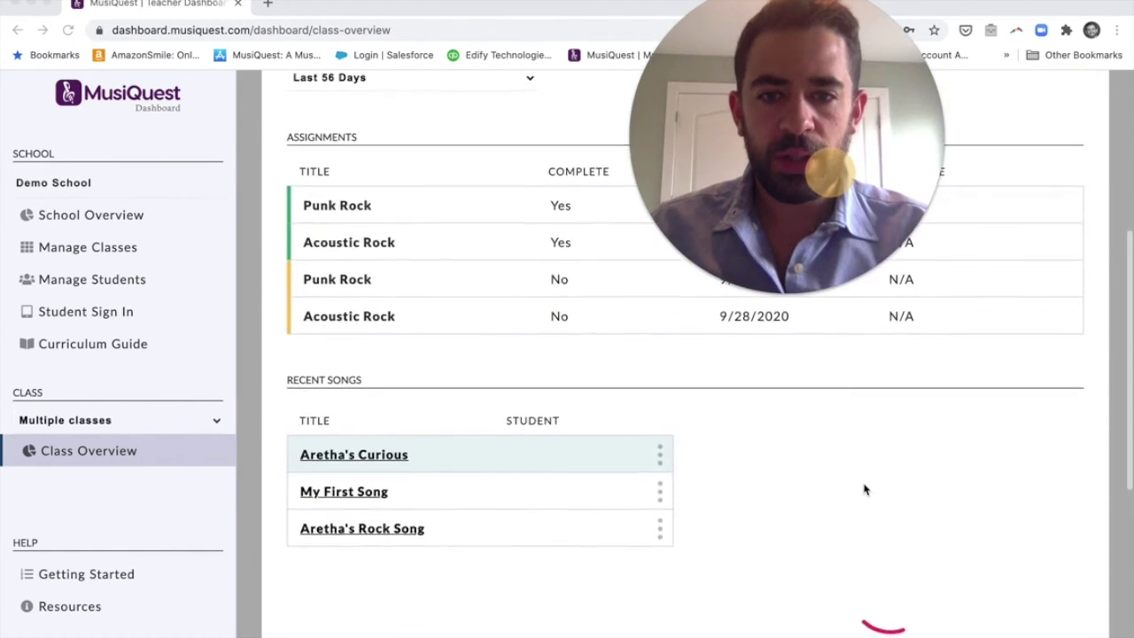
{"action": "scroll", "coordinate": [863, 488], "scroll_direction": "down", "scroll_amount": 2}
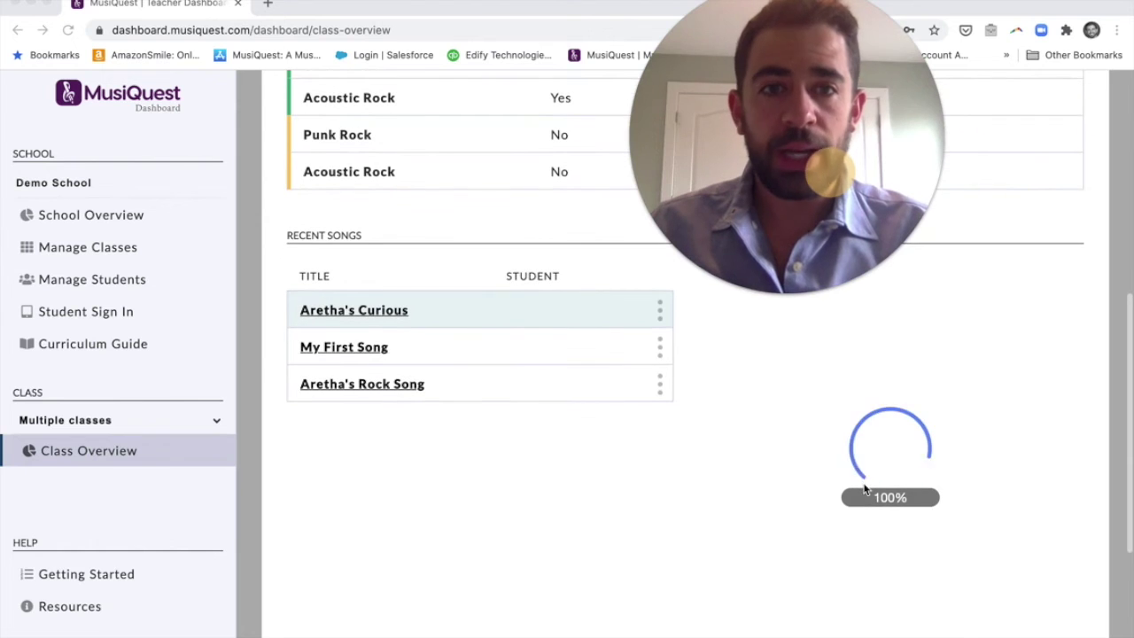
{"action": "scroll", "coordinate": [864, 488], "scroll_direction": "down", "scroll_amount": 5}
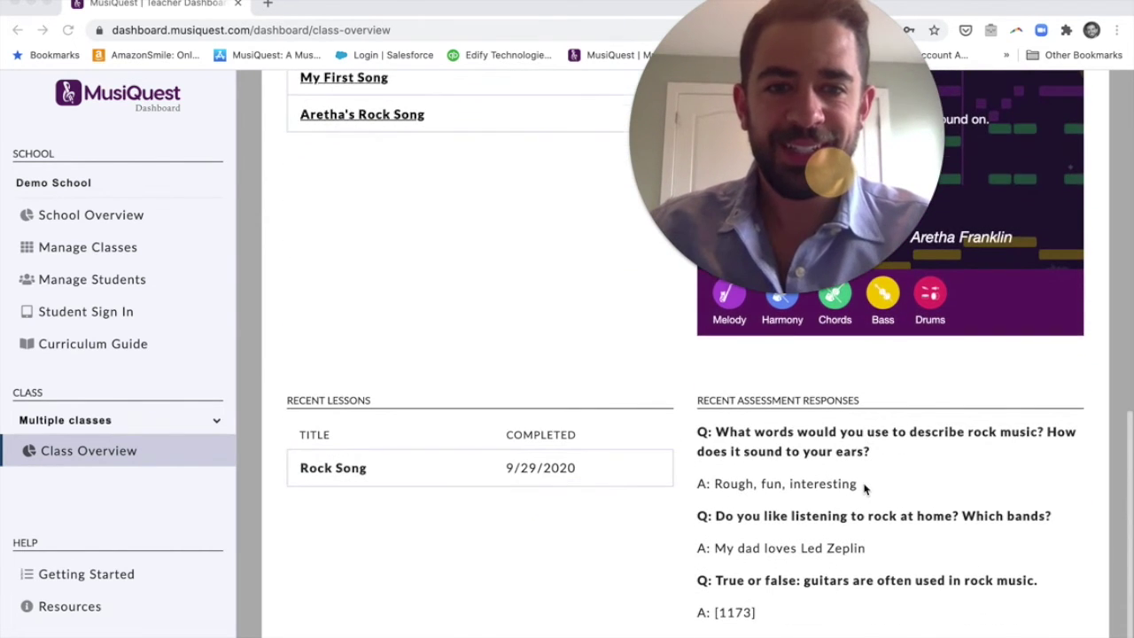
{"action": "scroll", "coordinate": [864, 488], "scroll_direction": "up", "scroll_amount": 10}
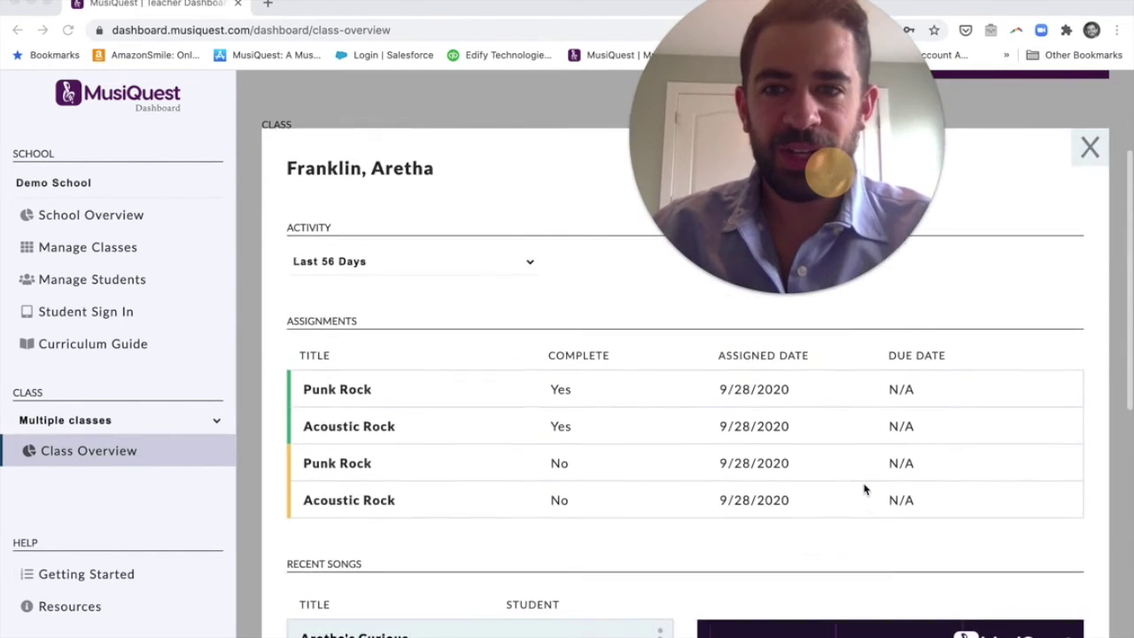
{"action": "scroll", "coordinate": [864, 488], "scroll_direction": "down", "scroll_amount": 10}
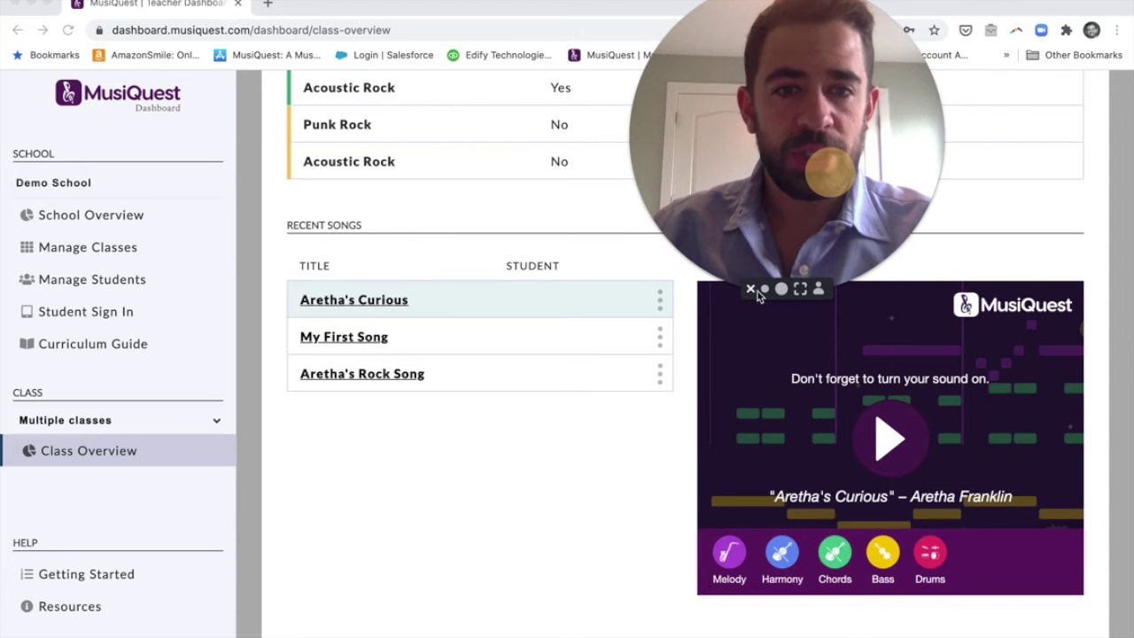
{"action": "scroll", "coordinate": [655, 462], "scroll_direction": "down", "scroll_amount": 1}
{"action": "scroll", "coordinate": [656, 461], "scroll_direction": "down", "scroll_amount": 5}
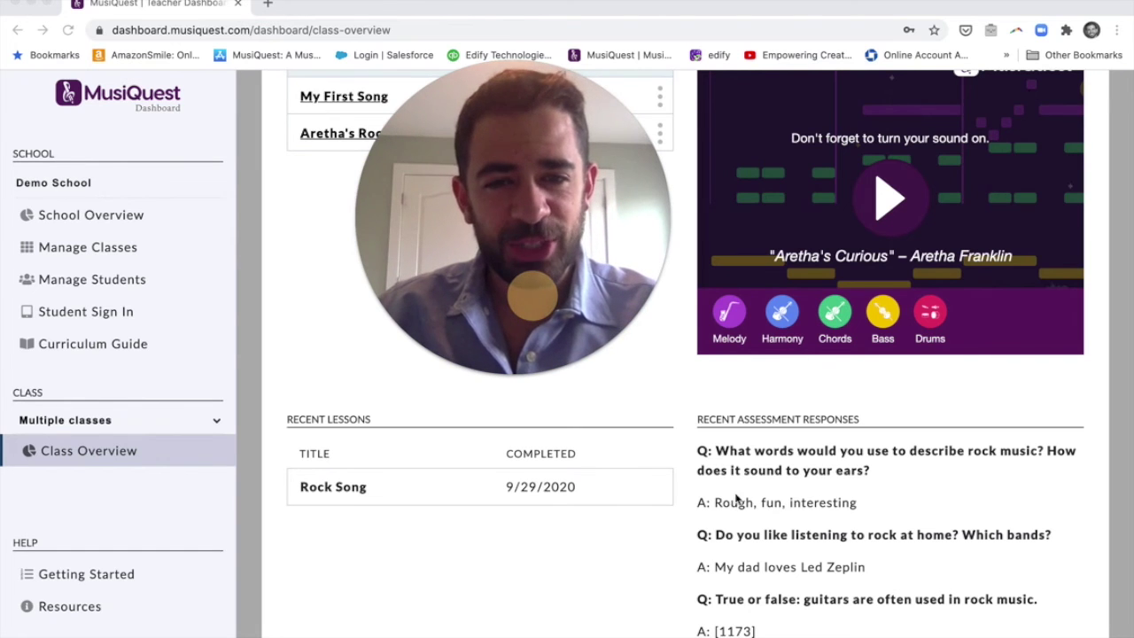
{"action": "scroll", "coordinate": [732, 476], "scroll_direction": "up", "scroll_amount": 1}
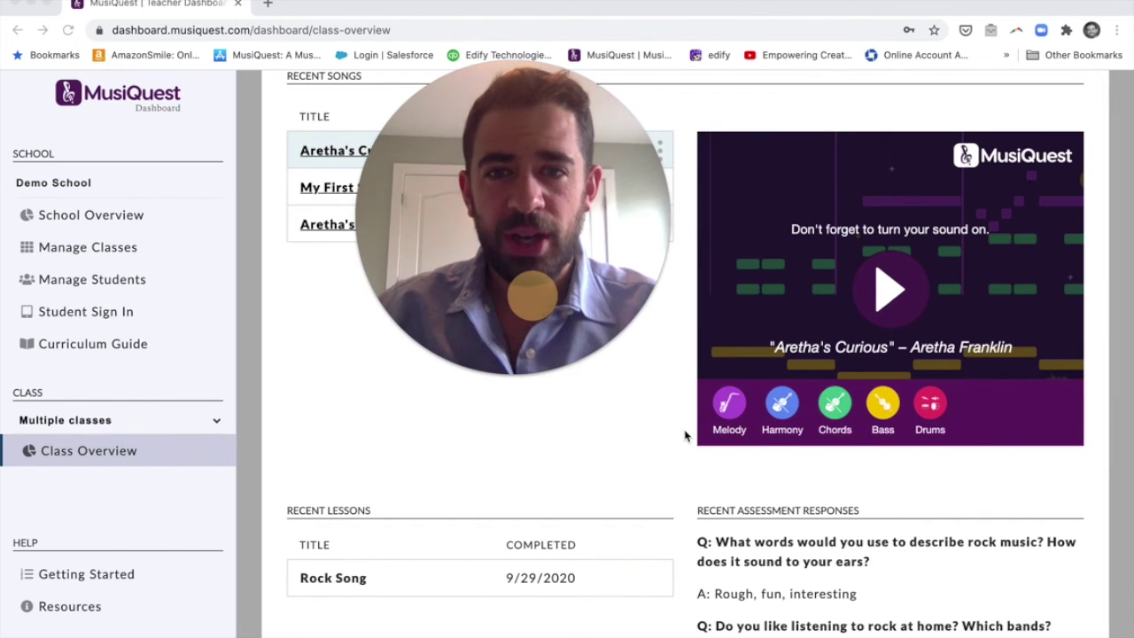
Open the dashboard's help resources.
{"action": "left_click", "coordinate": [89, 615]}
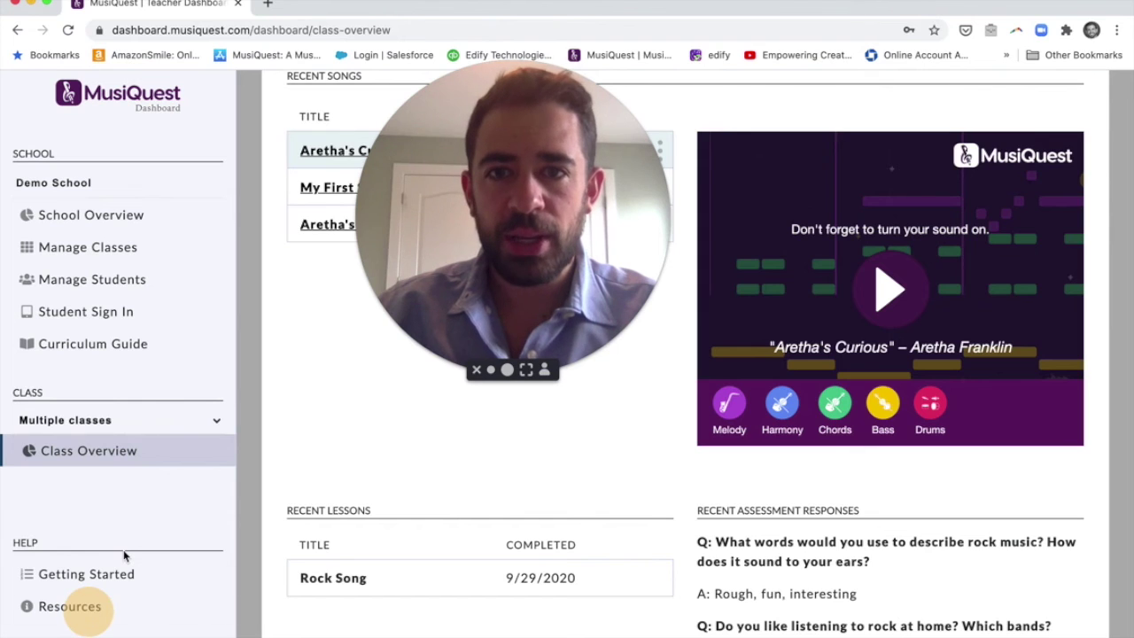